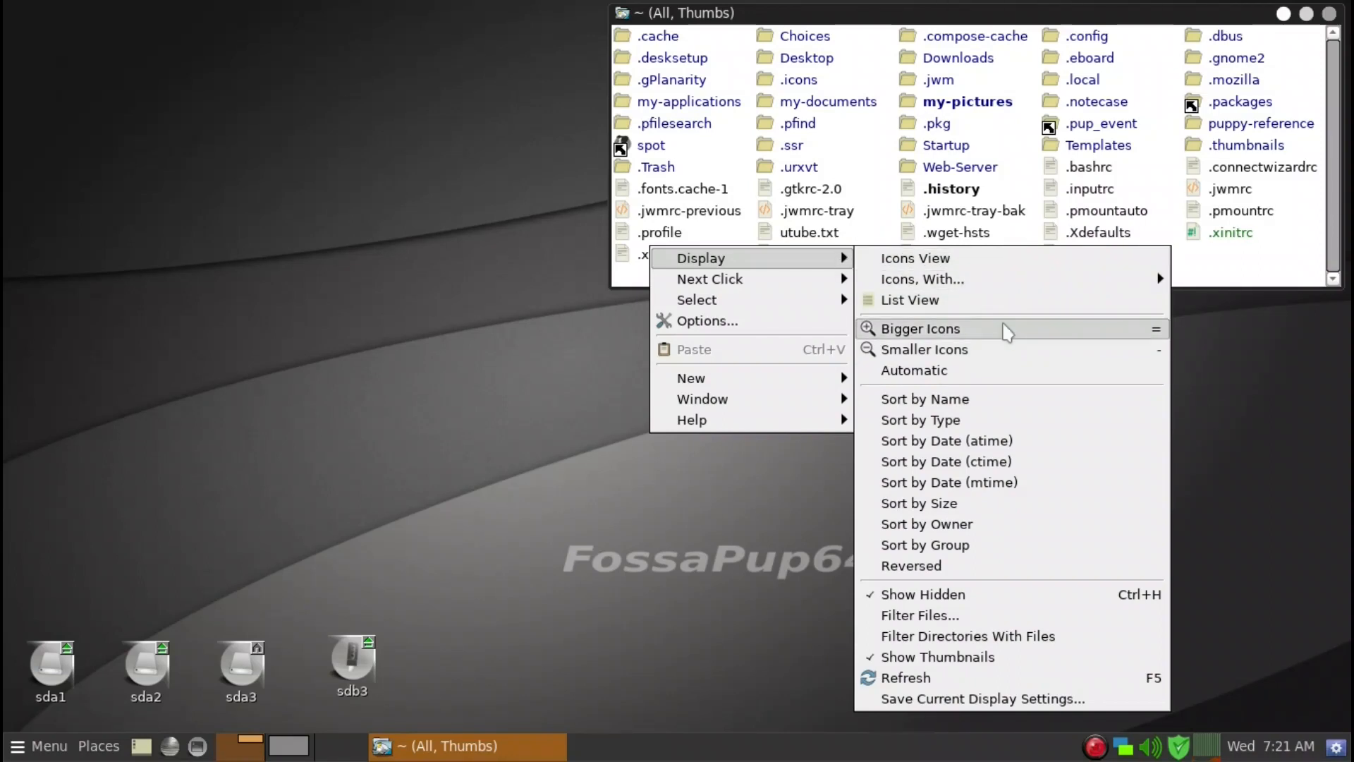
click(998, 712)
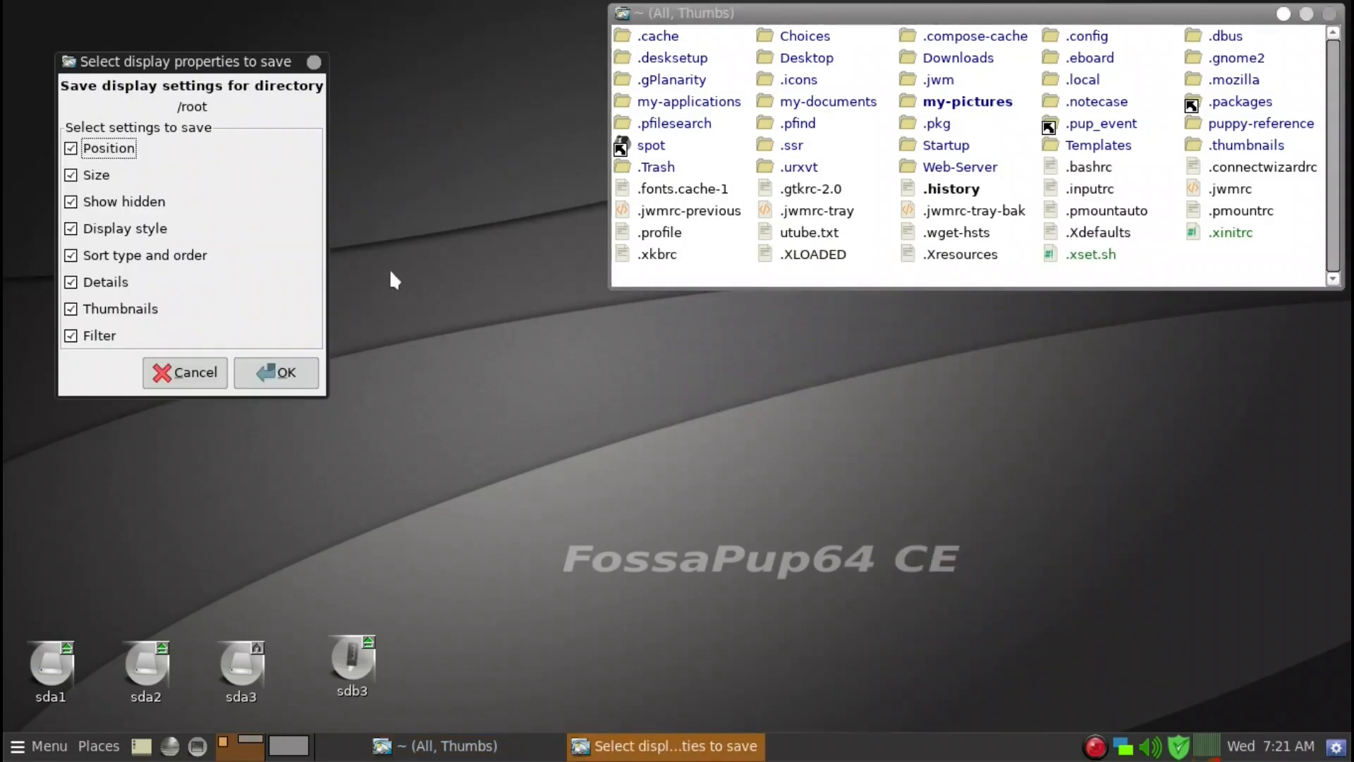
click(192, 376)
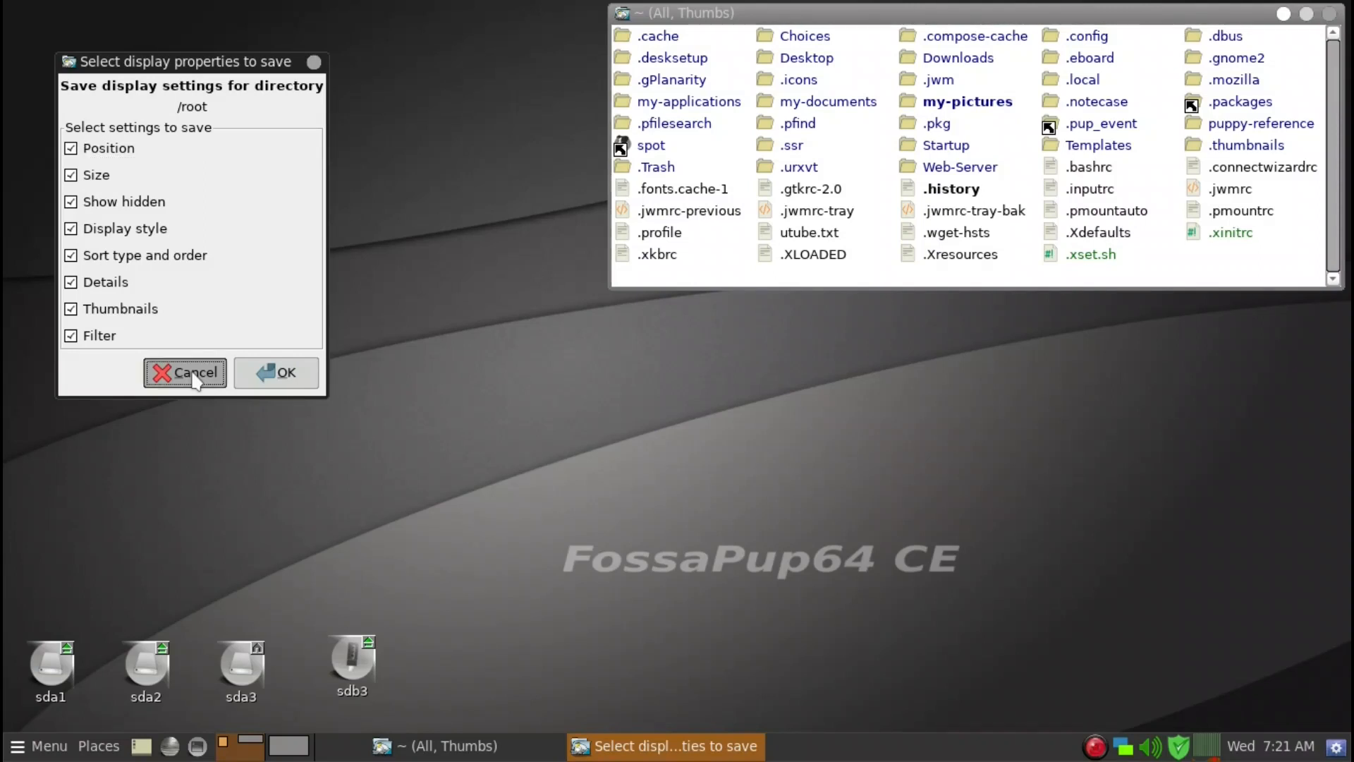
right_click(918, 282)
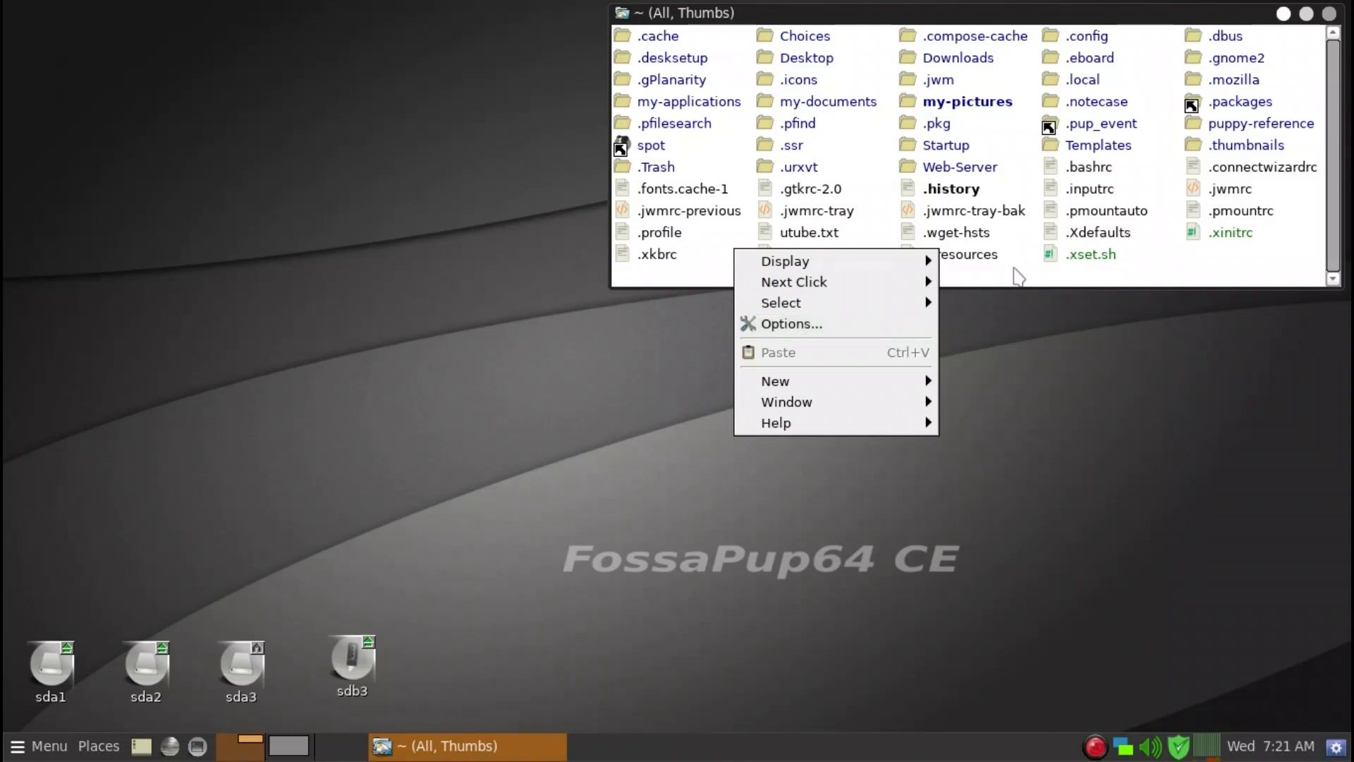
click(976, 311)
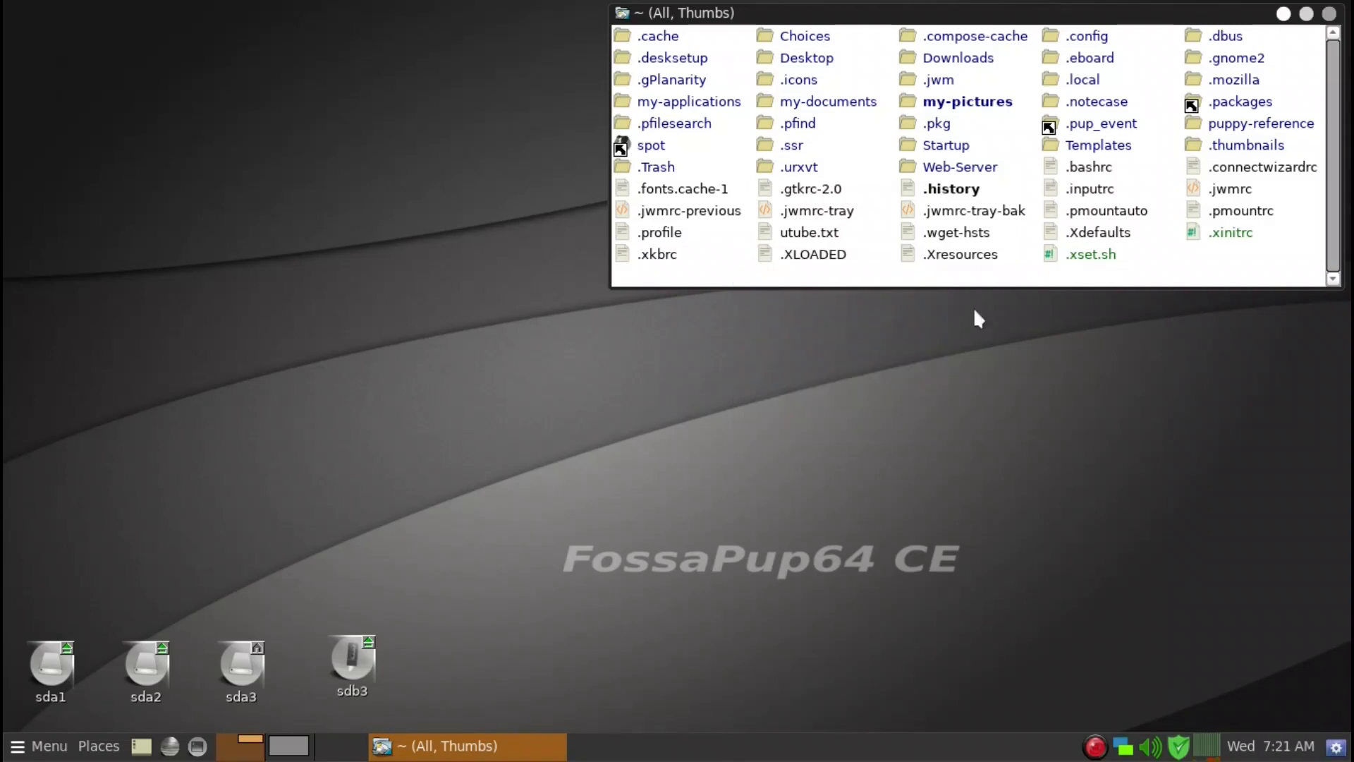
Switch to the editor's workspace and launch the file manager with the command rox from the run dialog.
click(298, 744)
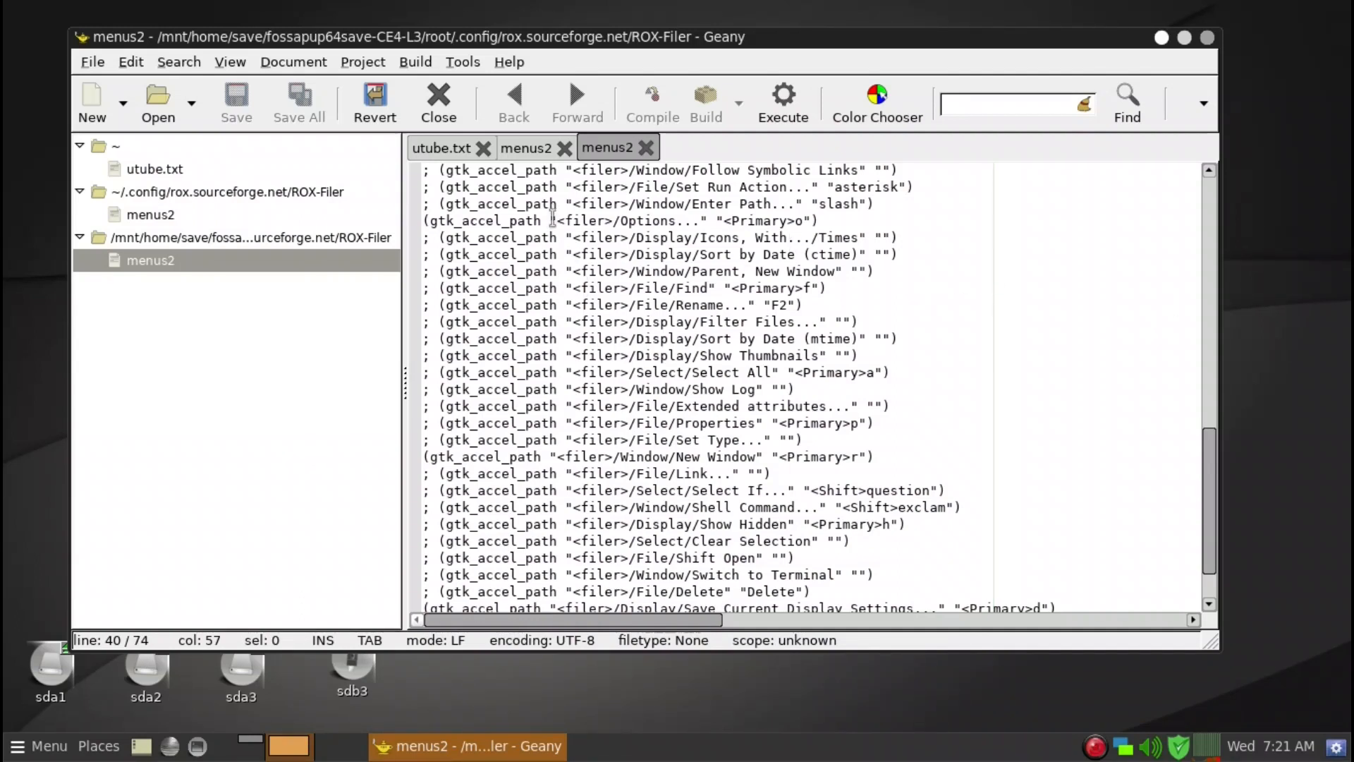
click(215, 195)
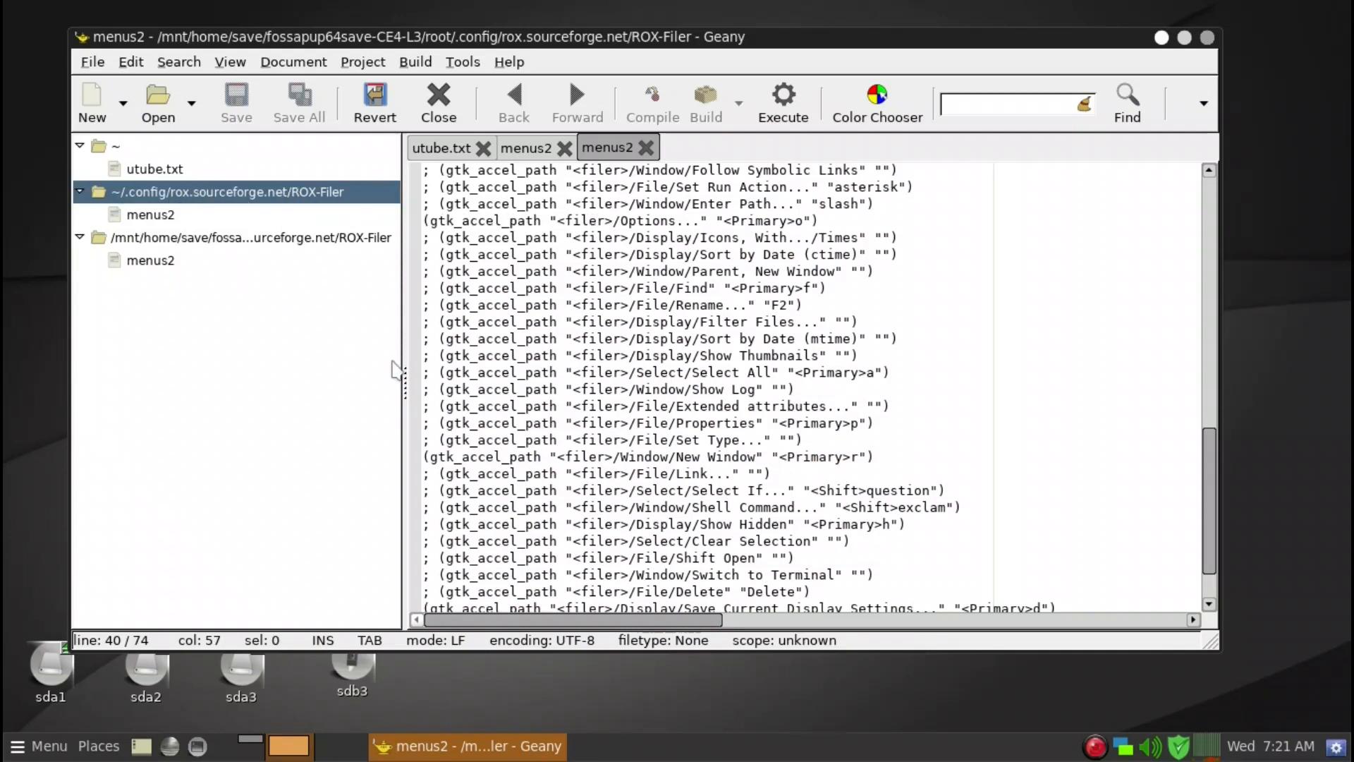
key(alt+F2)
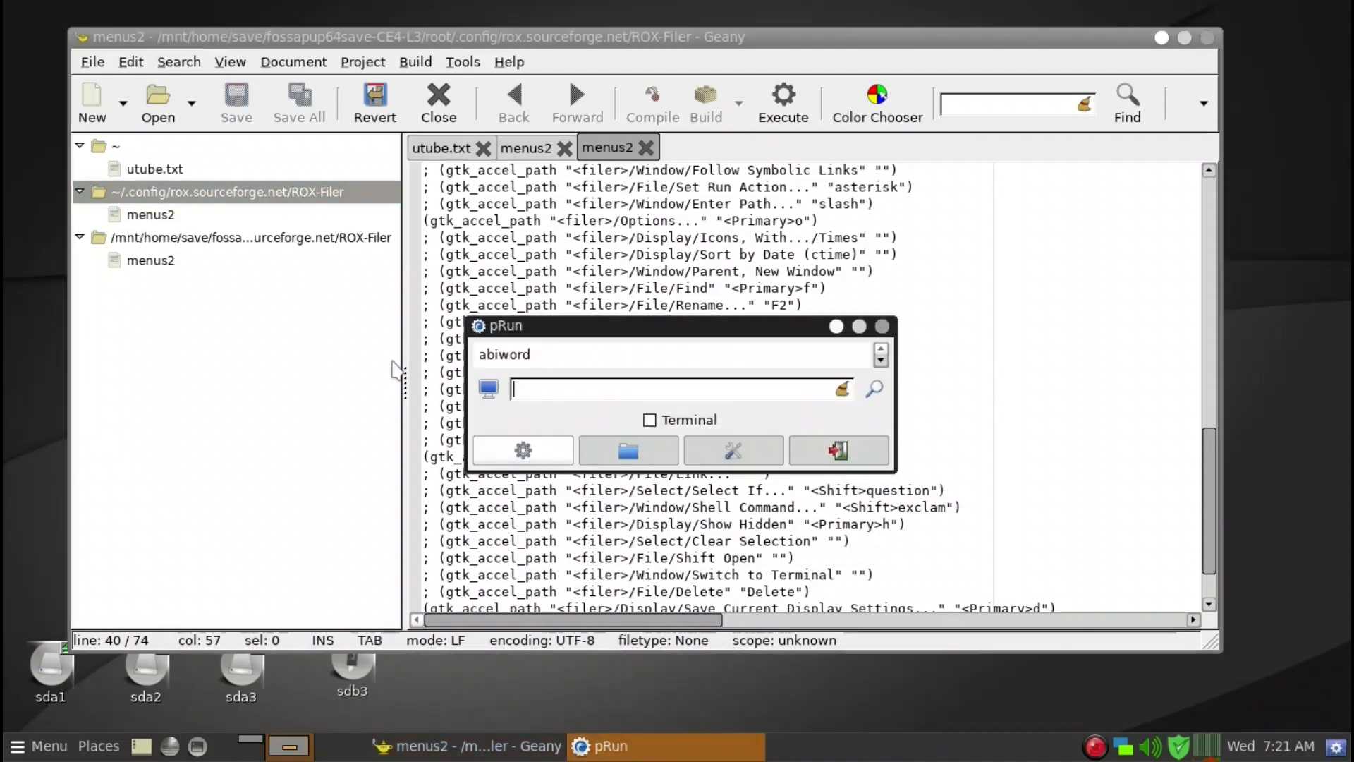
text(rox)
key(Return)
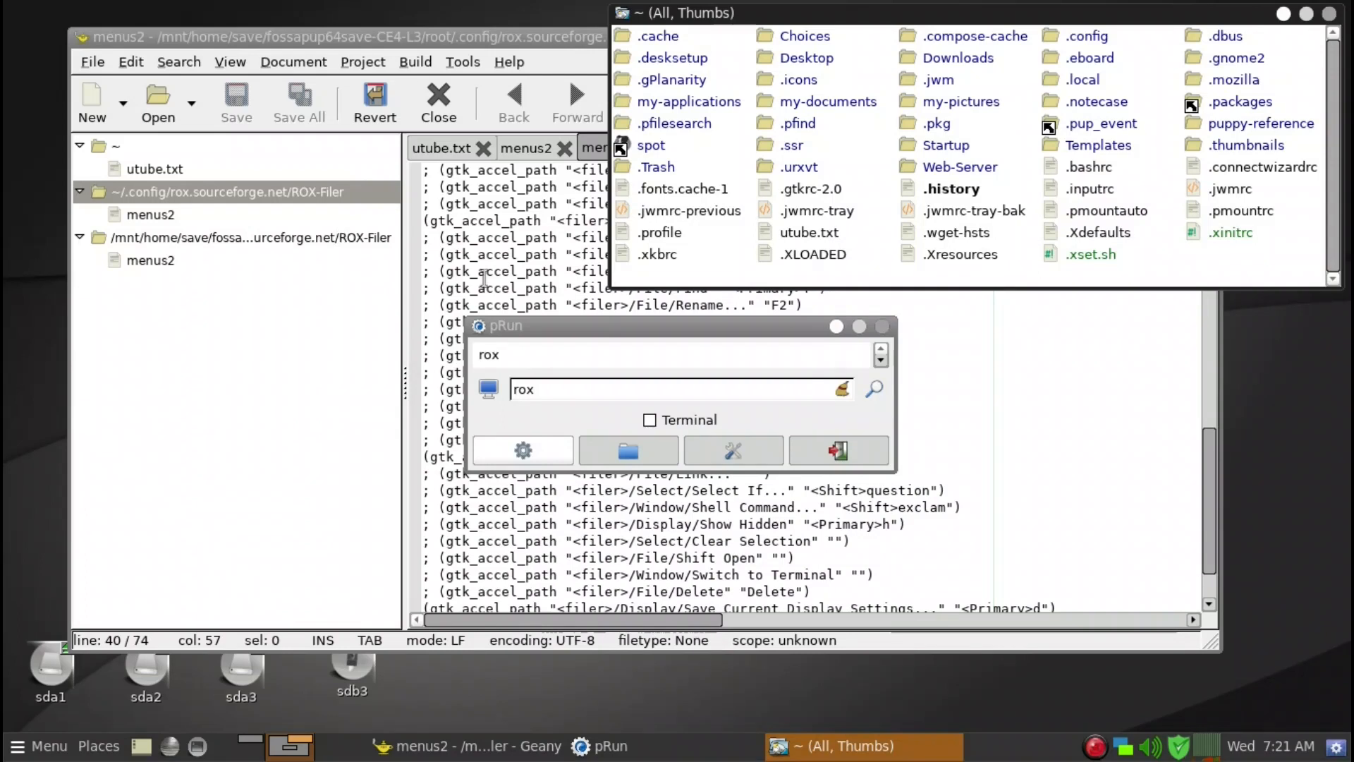
click(882, 327)
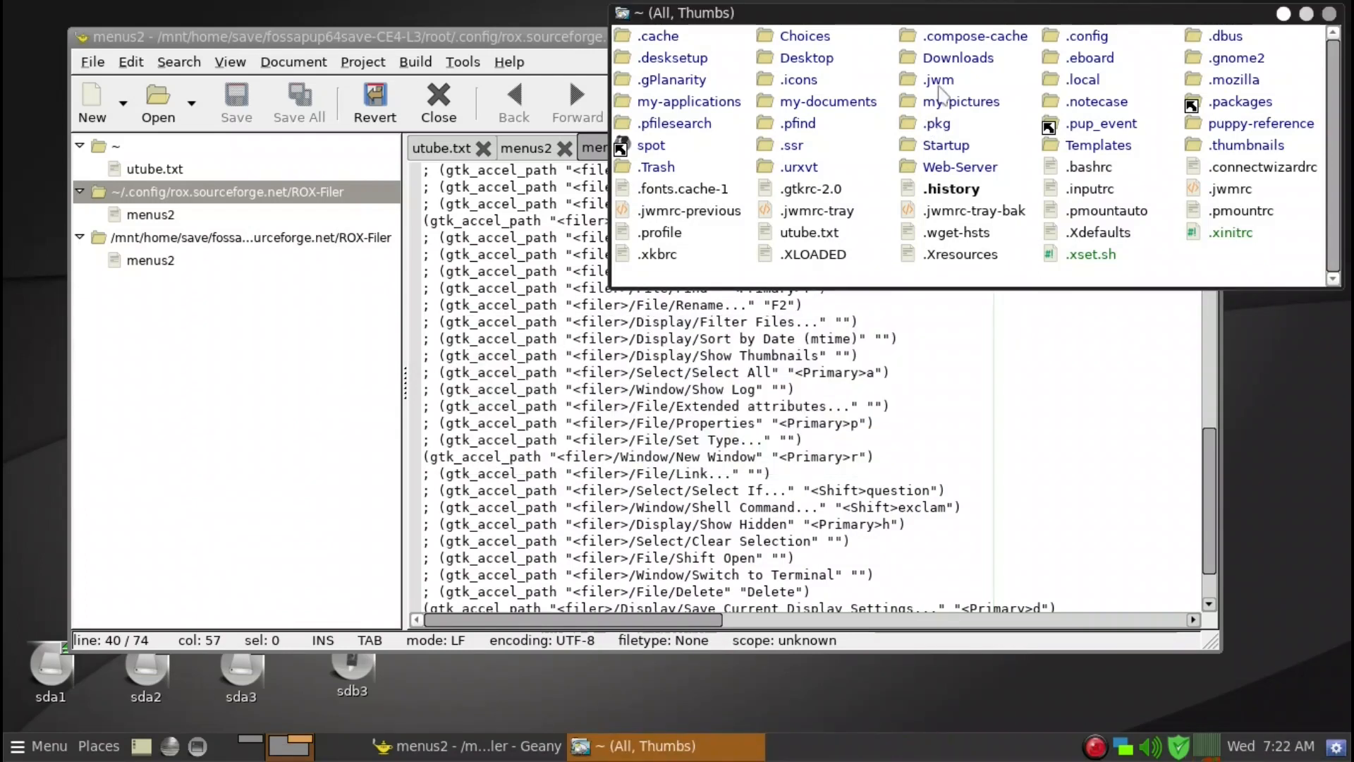
Open the menus2 file from .config/rox.sourceforge.net/ROX-Filer in the file manager, then close the file manager window.
click(1102, 43)
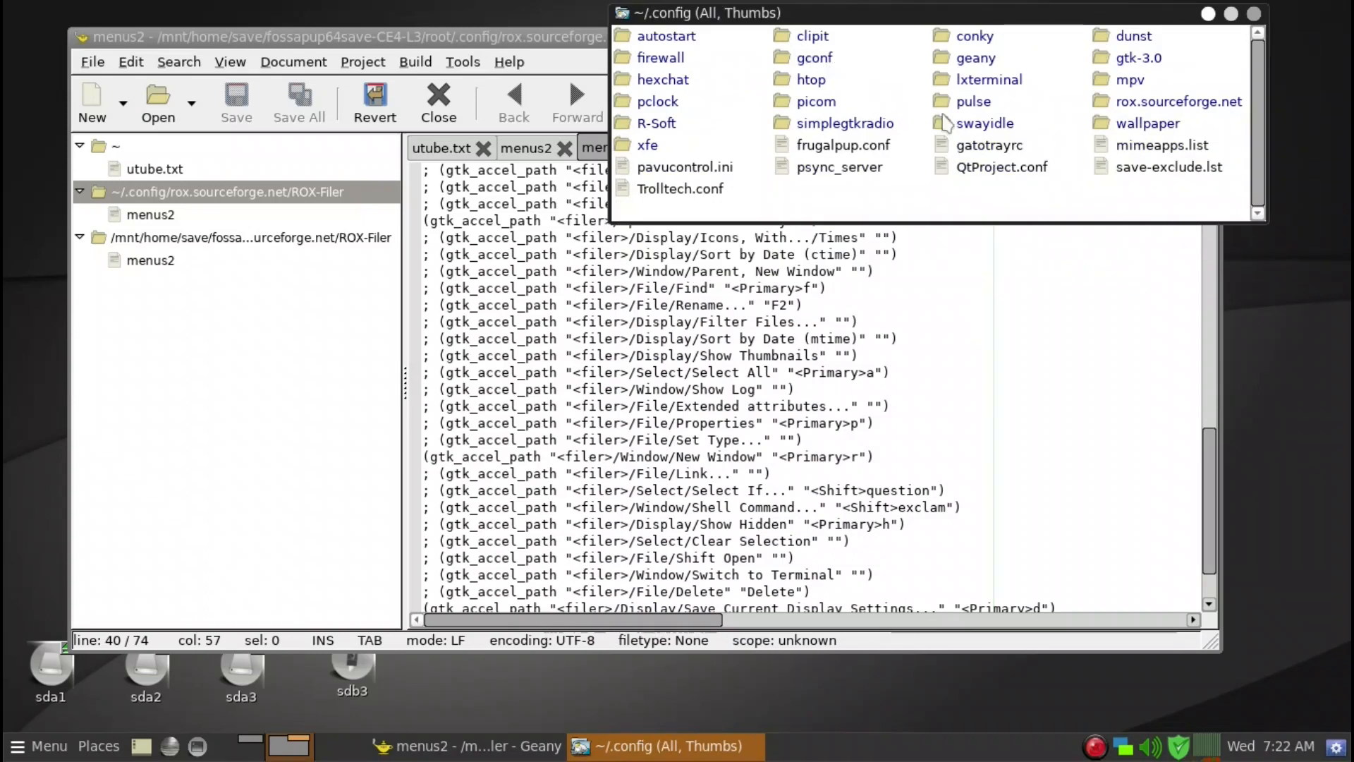
click(1205, 103)
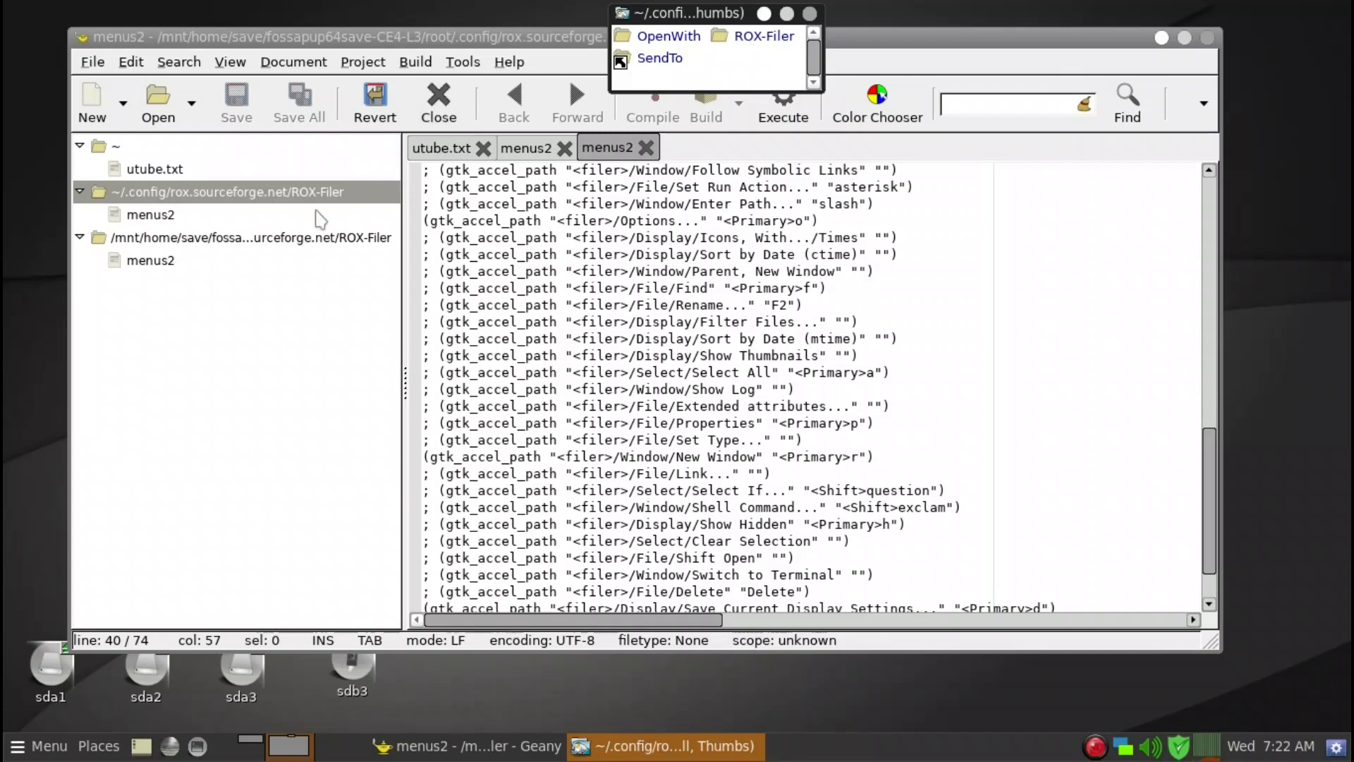
click(734, 40)
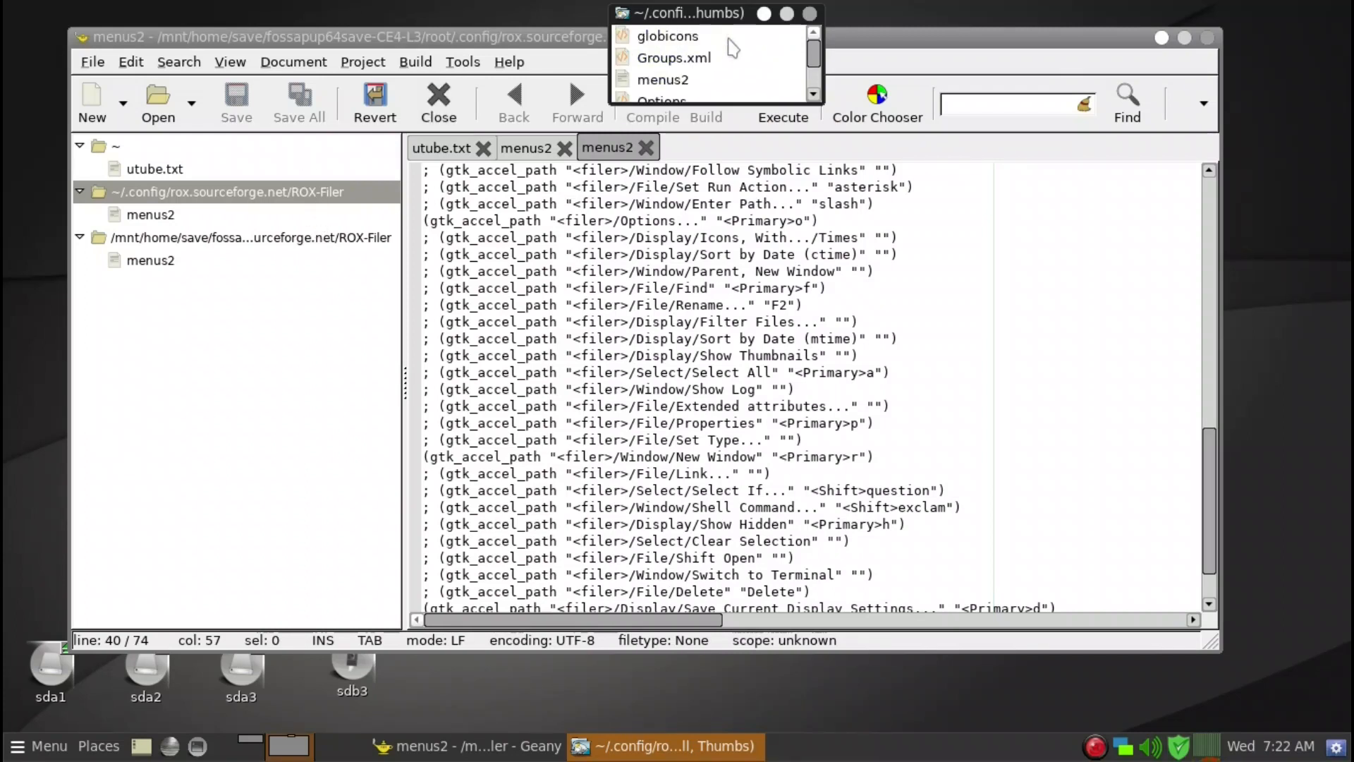
click(668, 81)
scroll(811, 211, up, 2)
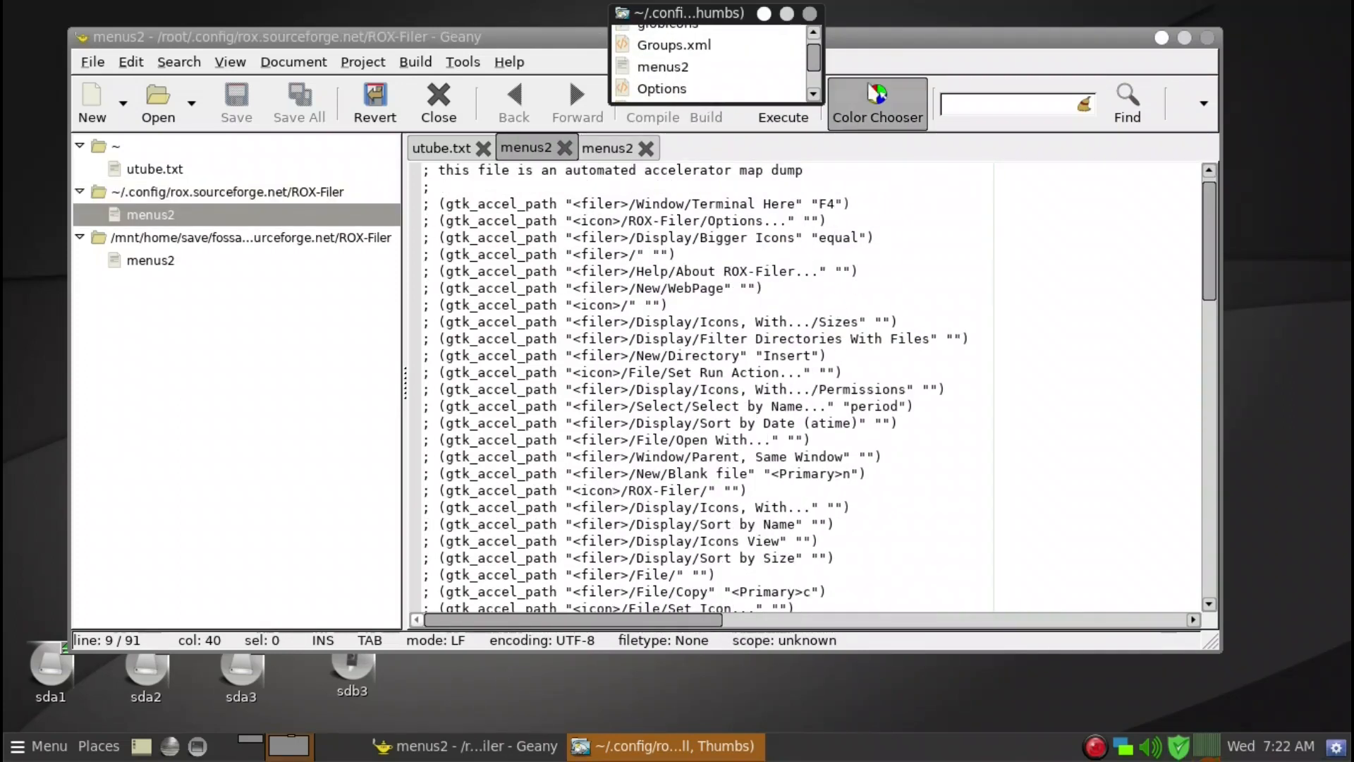
click(810, 14)
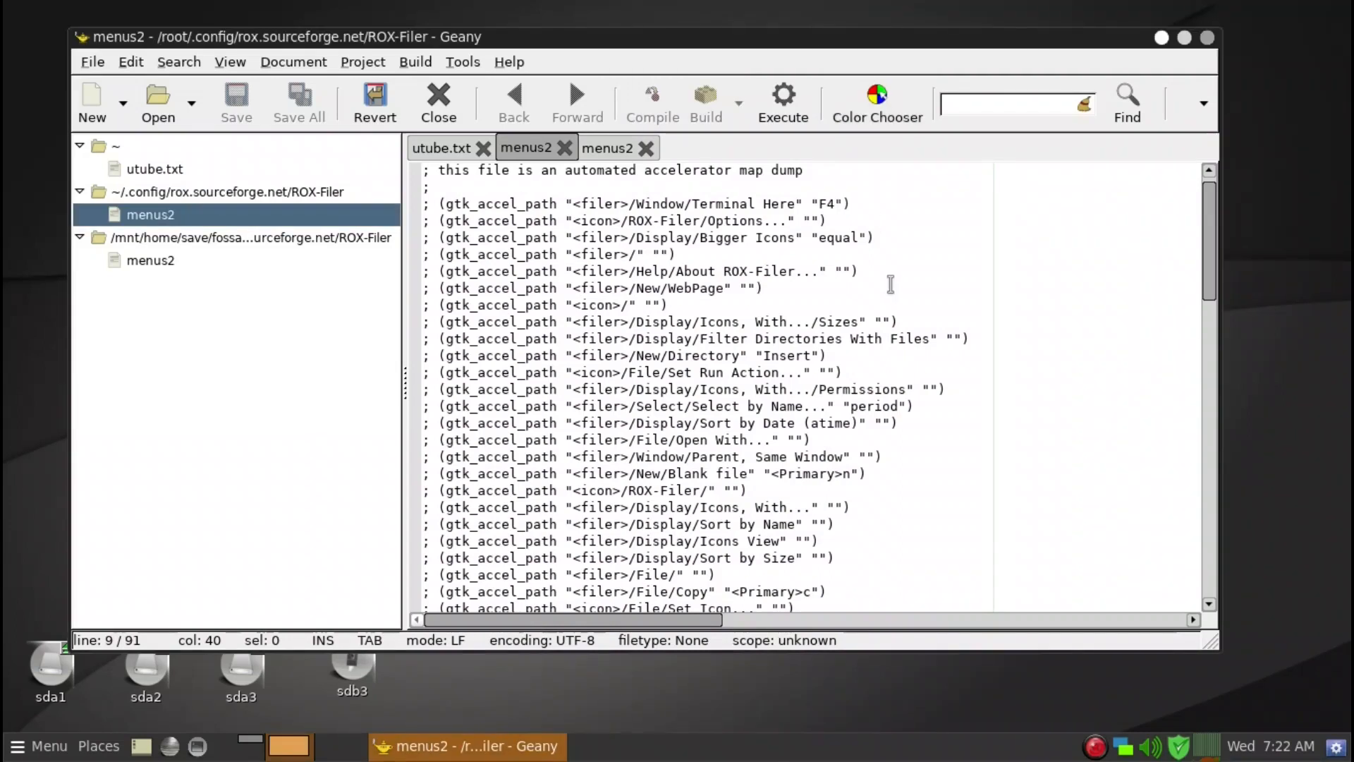
Scroll through the accelerator entries of the menus2 file under /root/.config.
scroll(892, 286, down, 7)
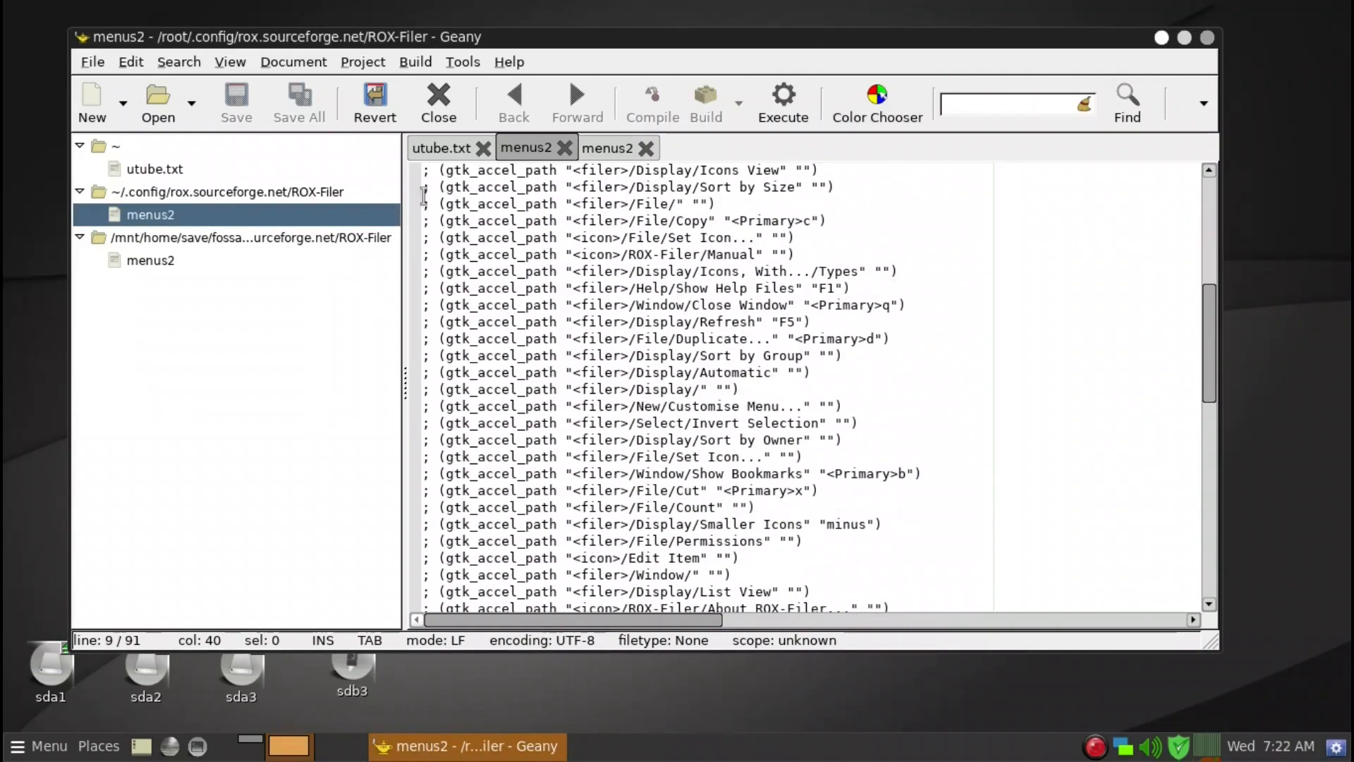
scroll(435, 408, down, 13)
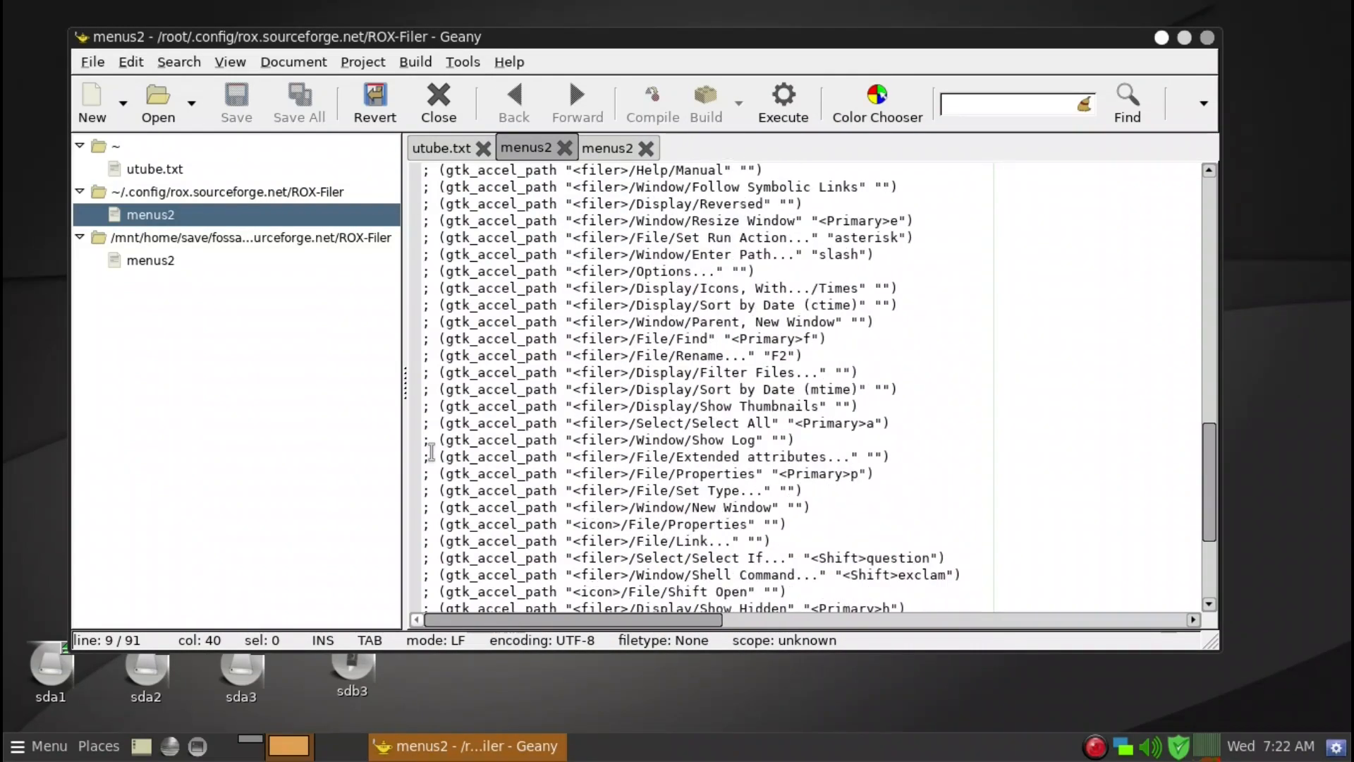
scroll(436, 542, up, 10)
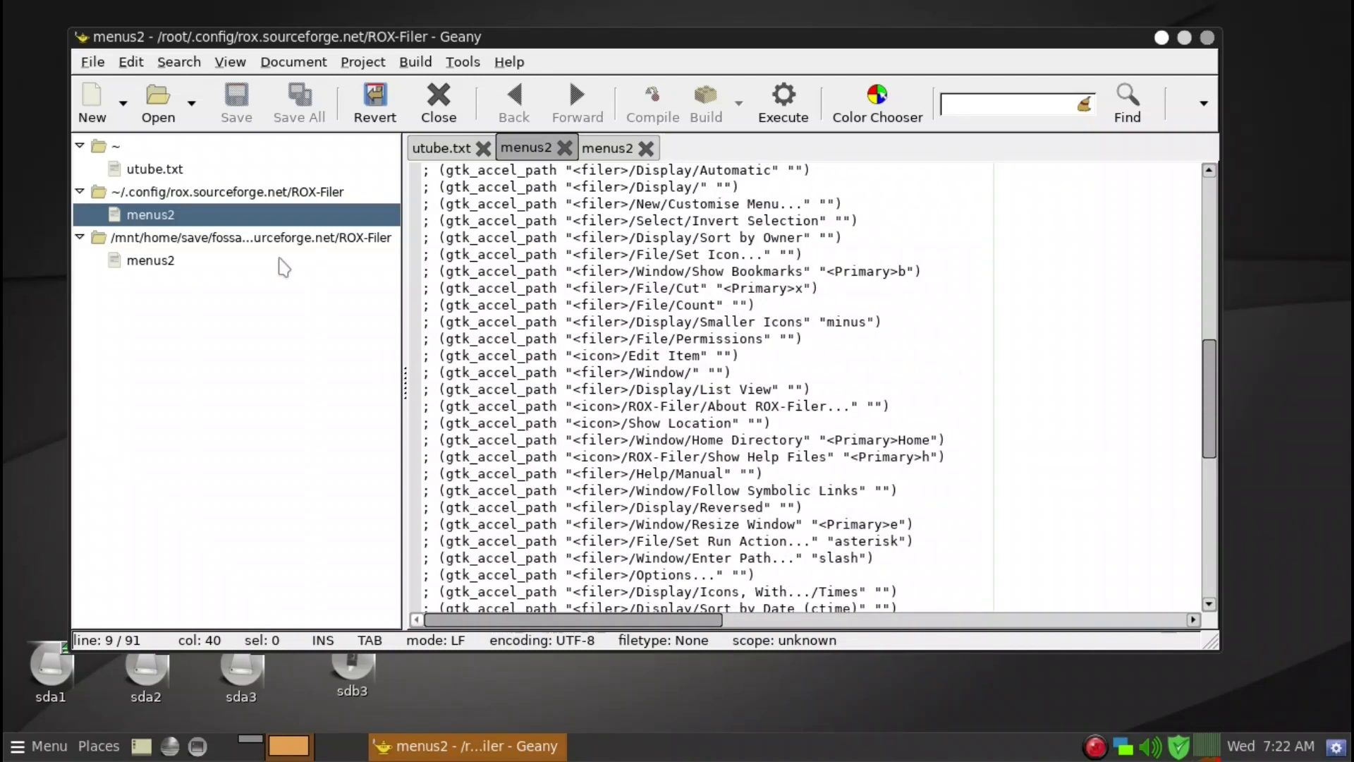
Switch to the menus2 copy in the save folder and examine its uncommented accelerator lines.
click(145, 261)
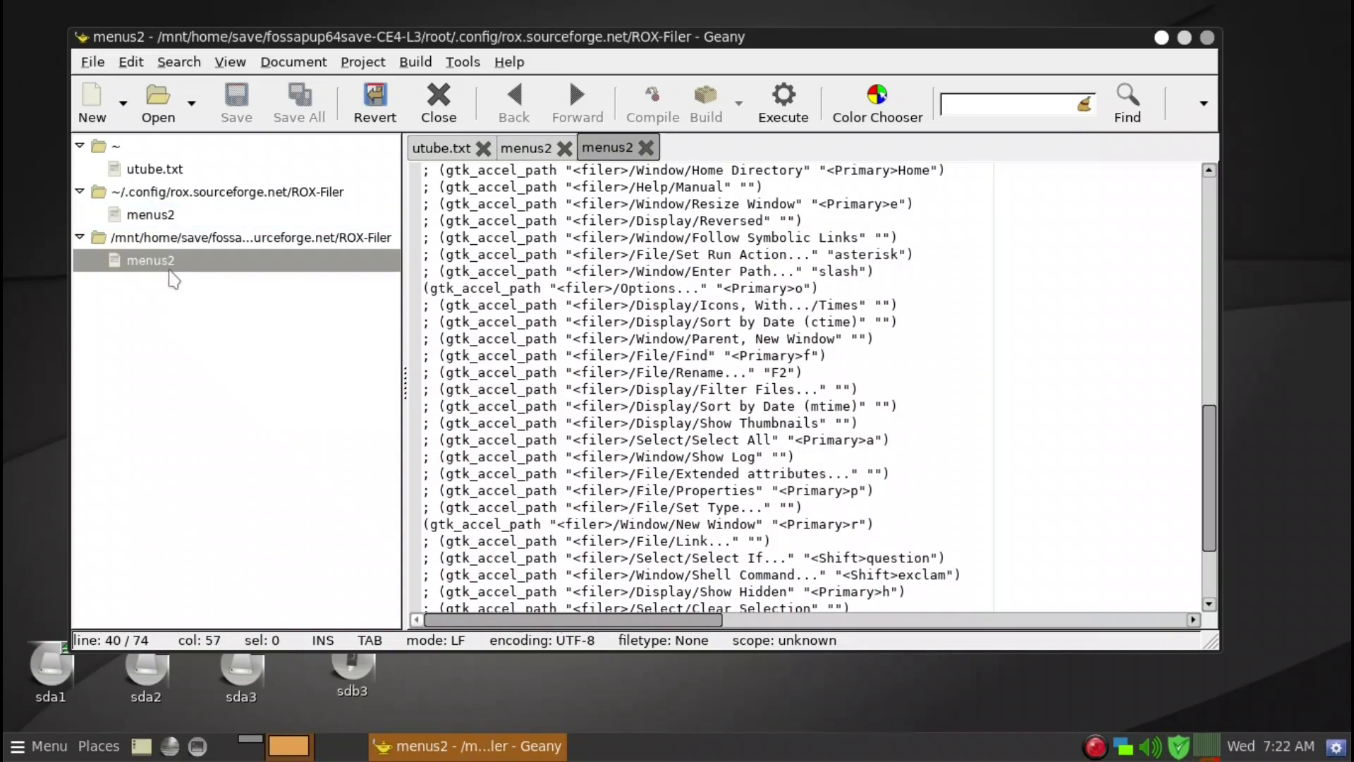
scroll(963, 404, up, 2)
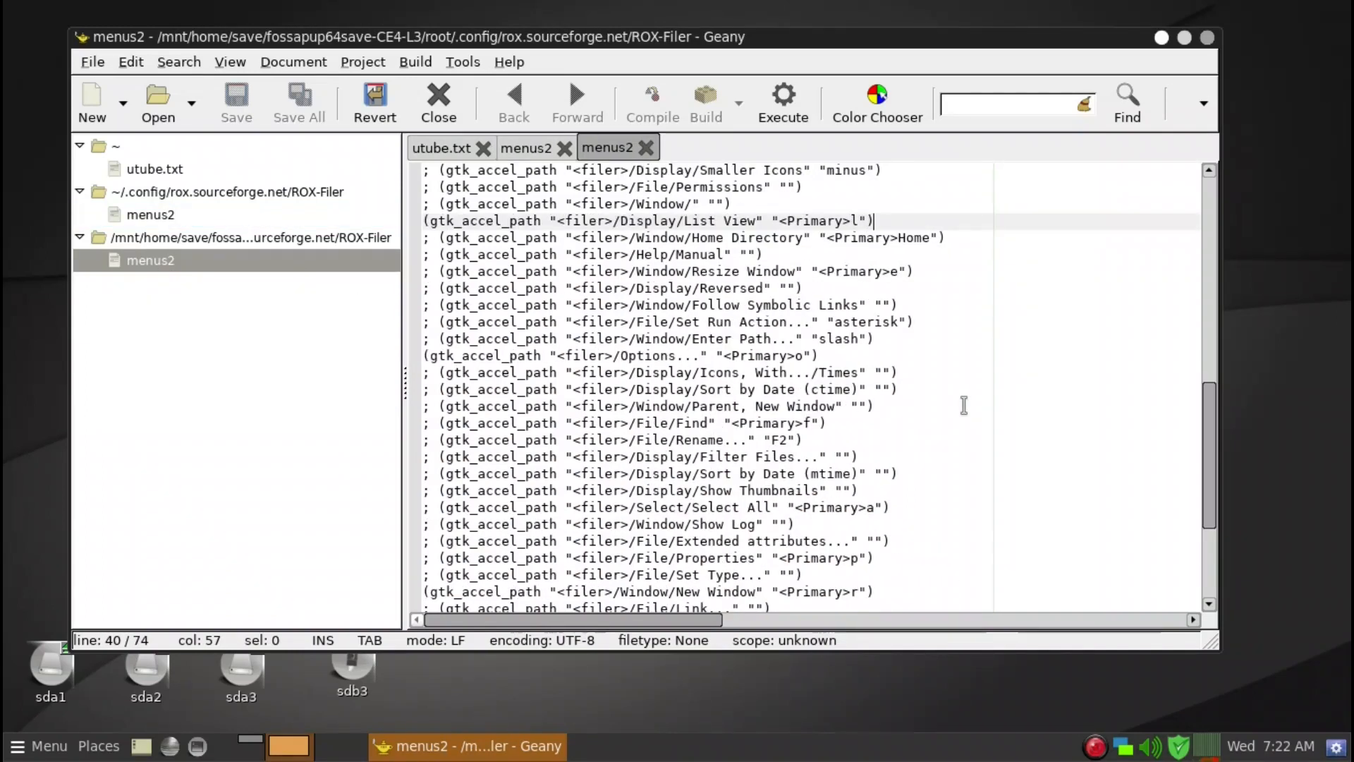
scroll(963, 404, up, 3)
scroll(963, 405, up, 9)
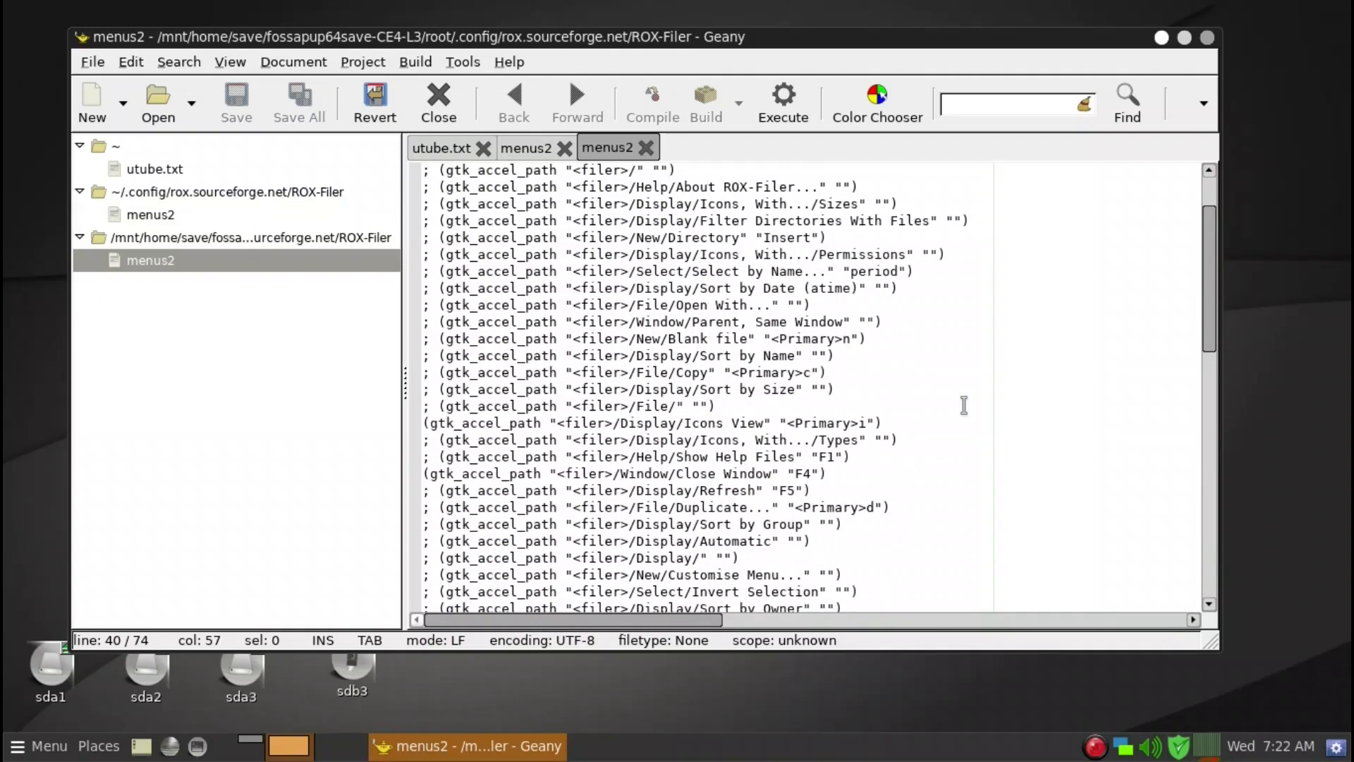
click(961, 422)
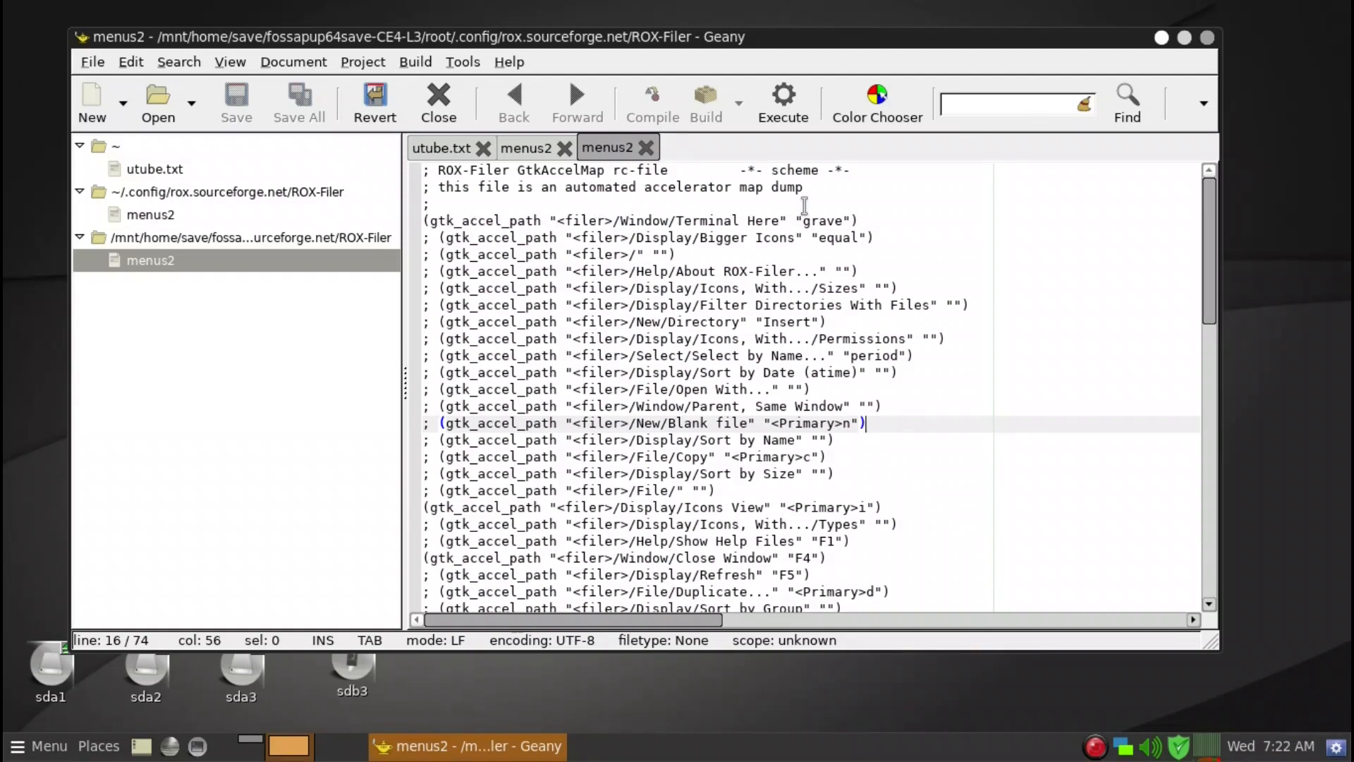
scroll(798, 419, down, 3)
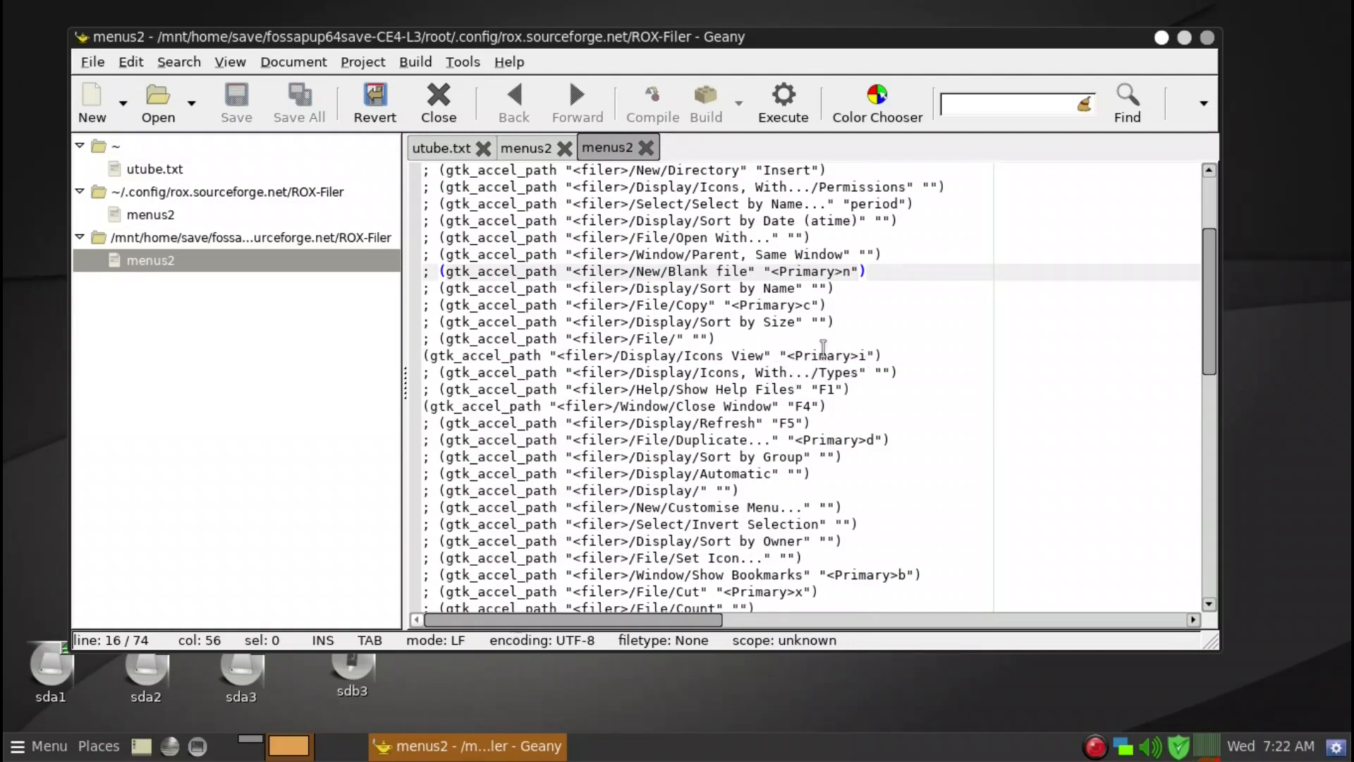
click(892, 353)
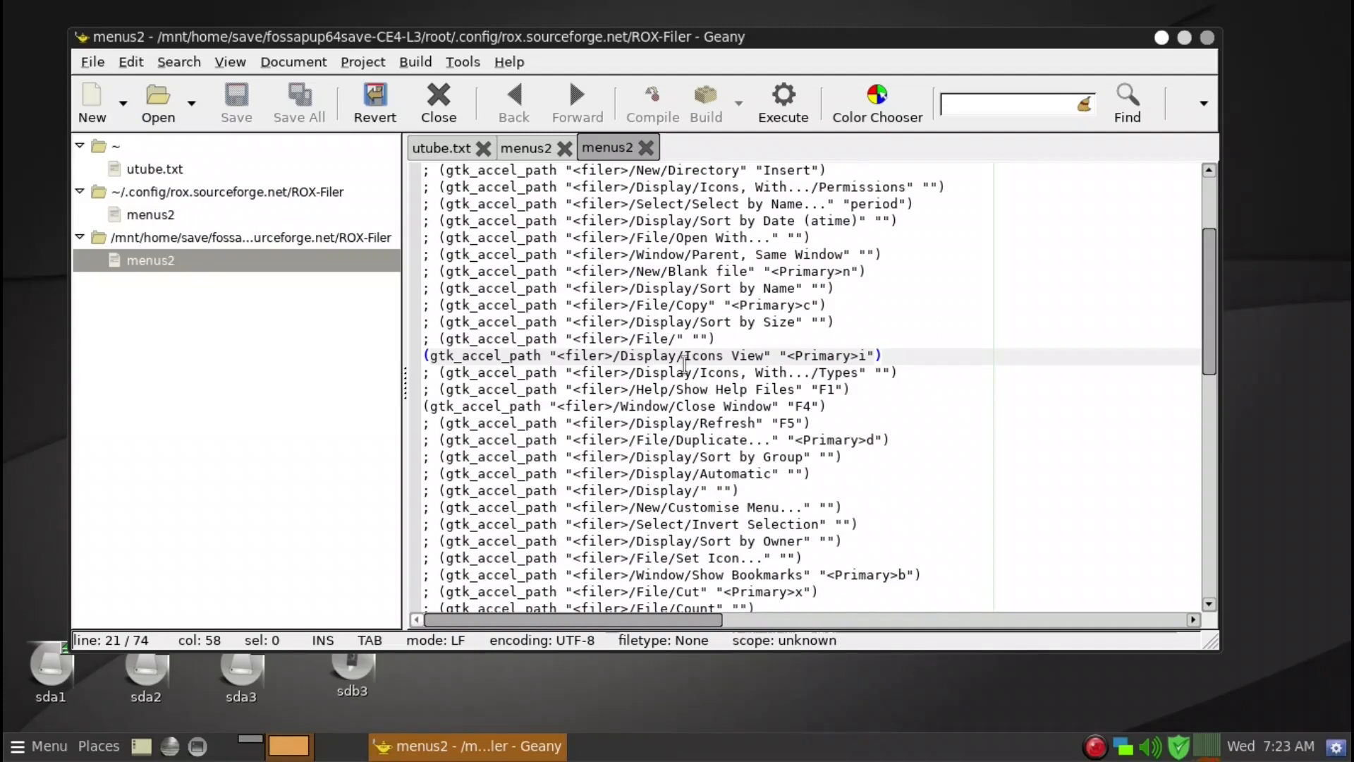
scroll(687, 364, down, 2)
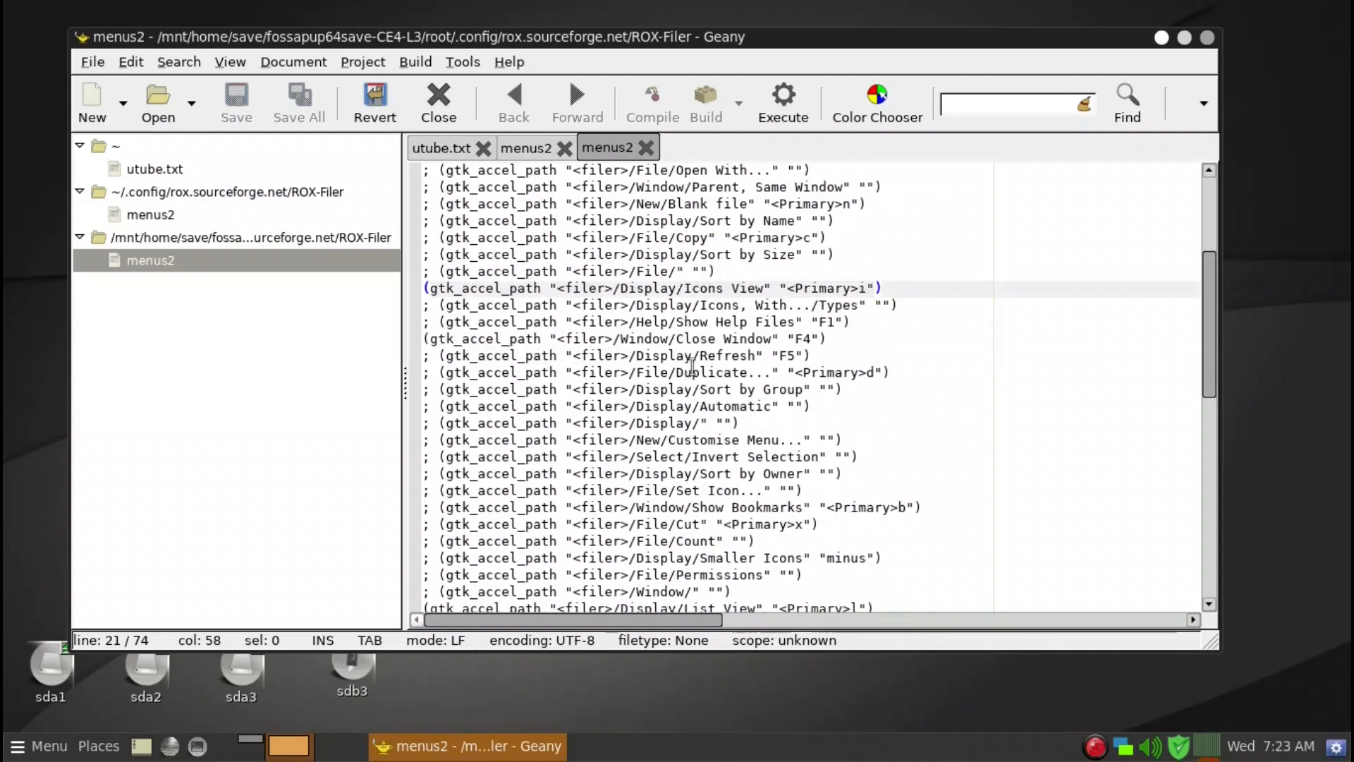
click(842, 341)
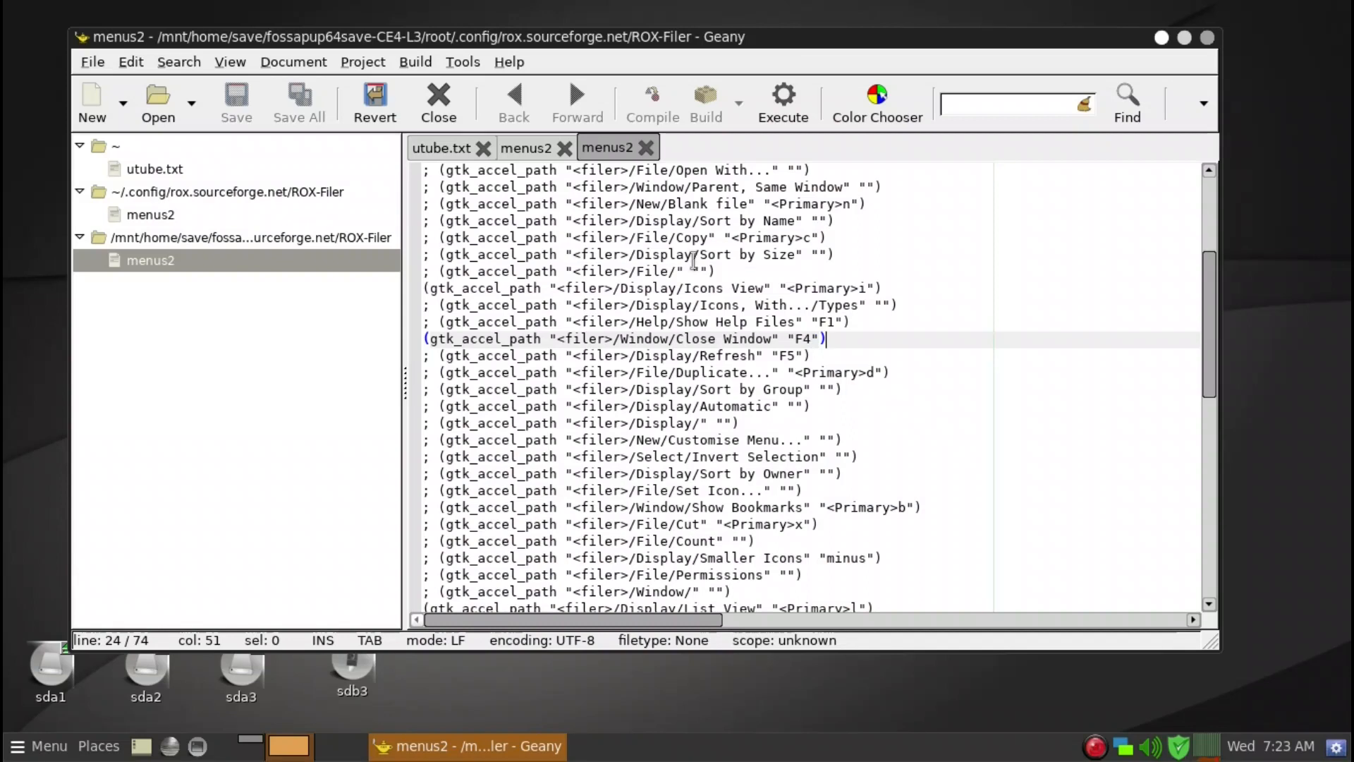
Open the sda3 drive in a filer window and launch a terminal there using the Terminal Here shortcut.
click(244, 681)
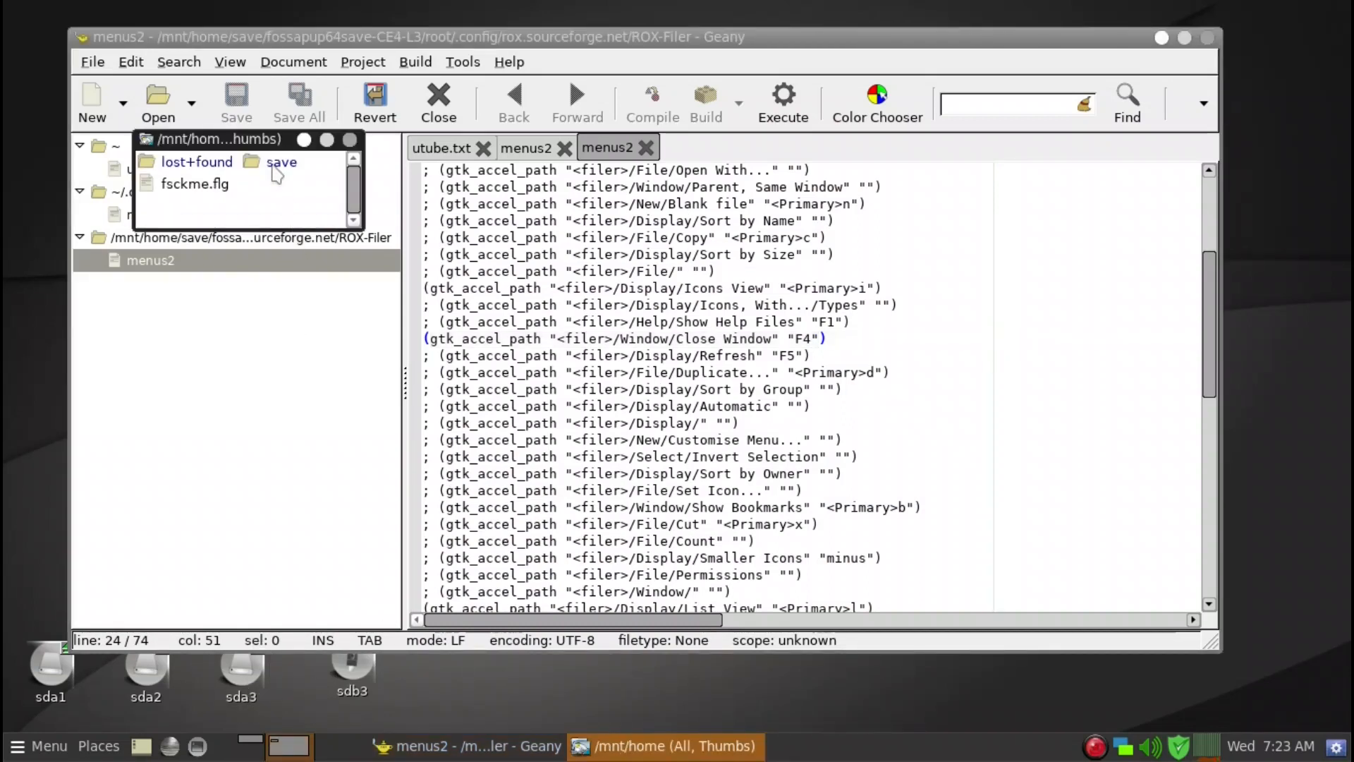
drag(266, 138, 603, 346)
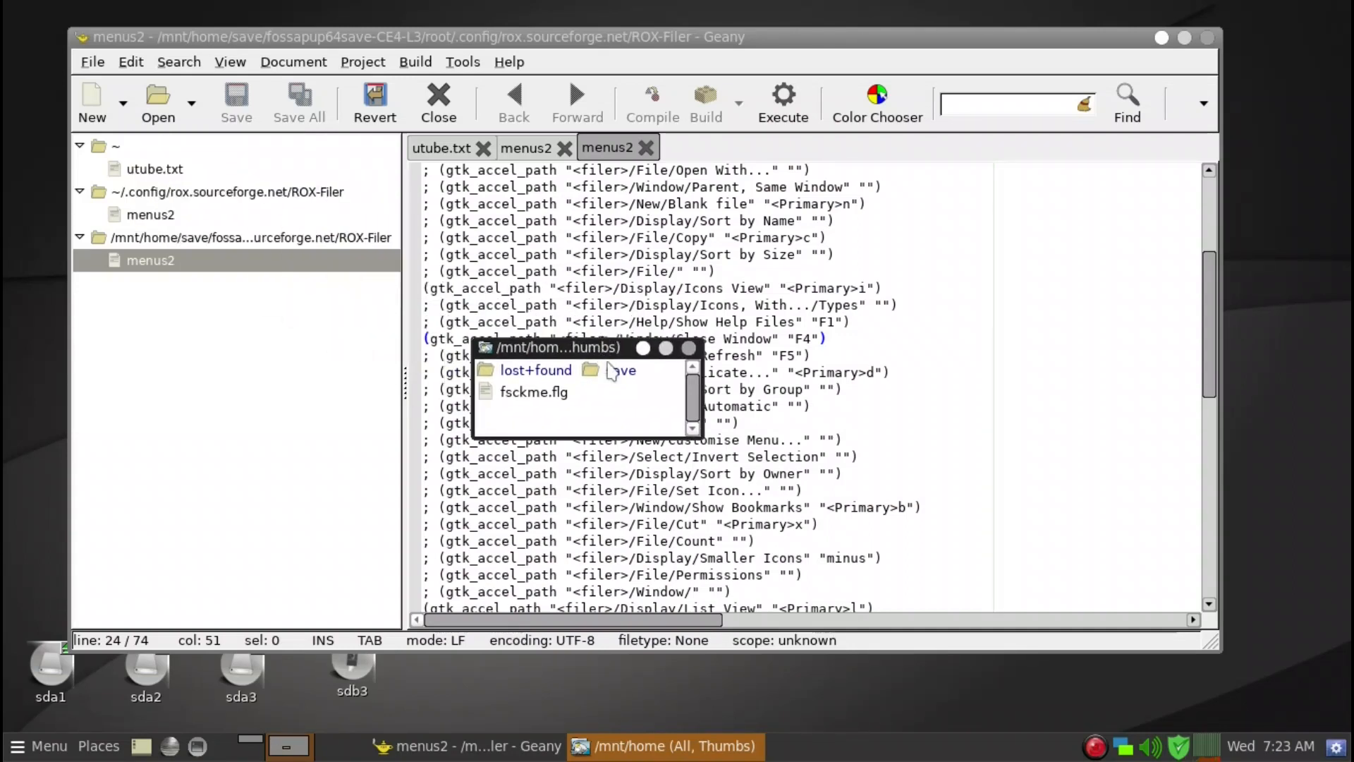
key(grave)
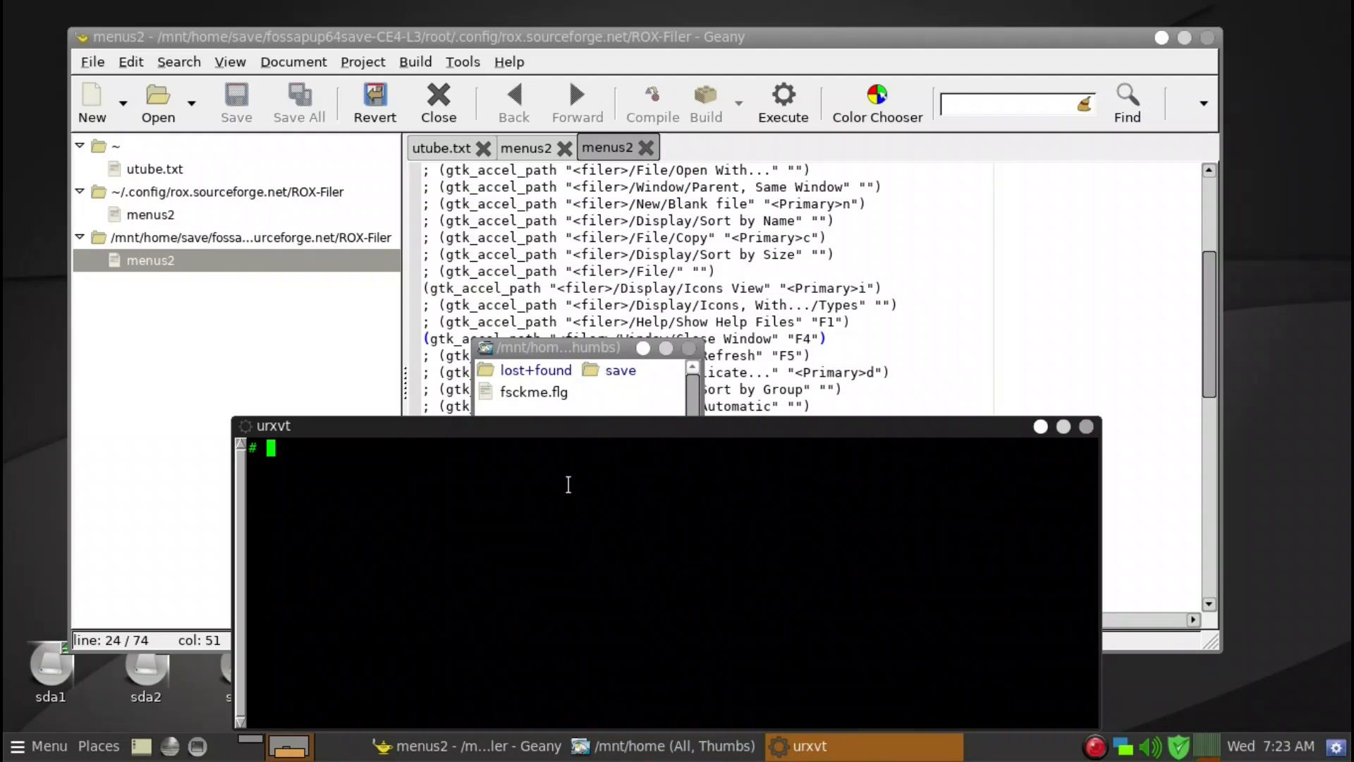
Exit the terminal with the command exit and close the sda3 filer window.
text(exit)
key(Return)
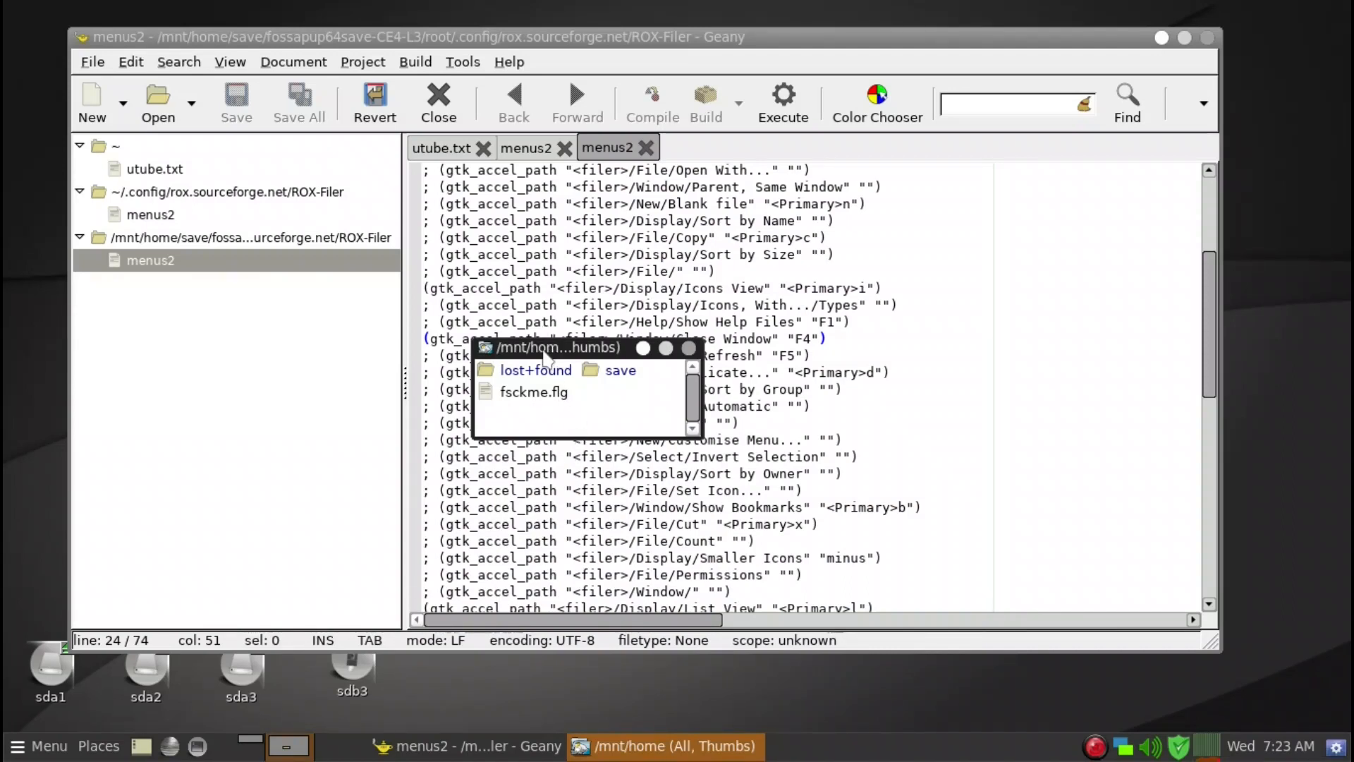
click(689, 350)
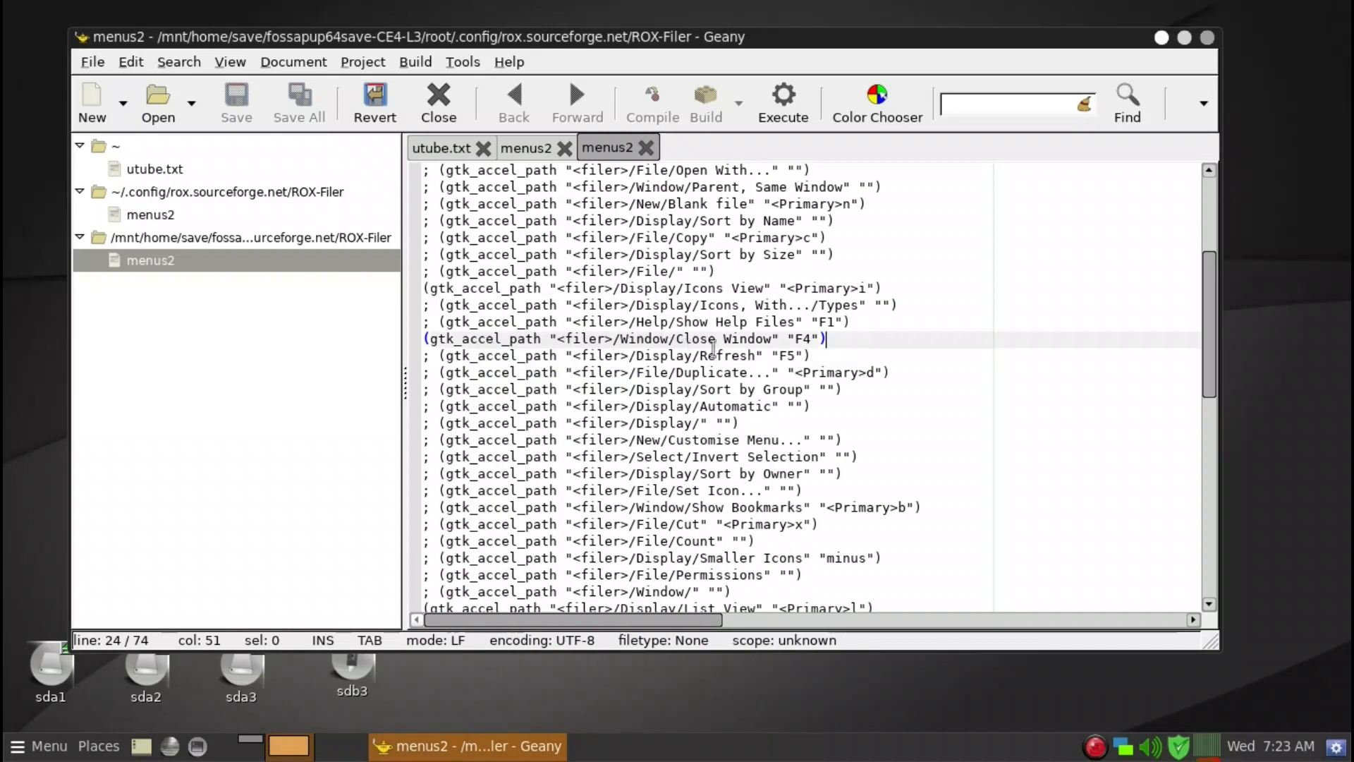
Review the Refresh, List View and Options accelerator lines in the save-folder menus2 file.
click(1028, 352)
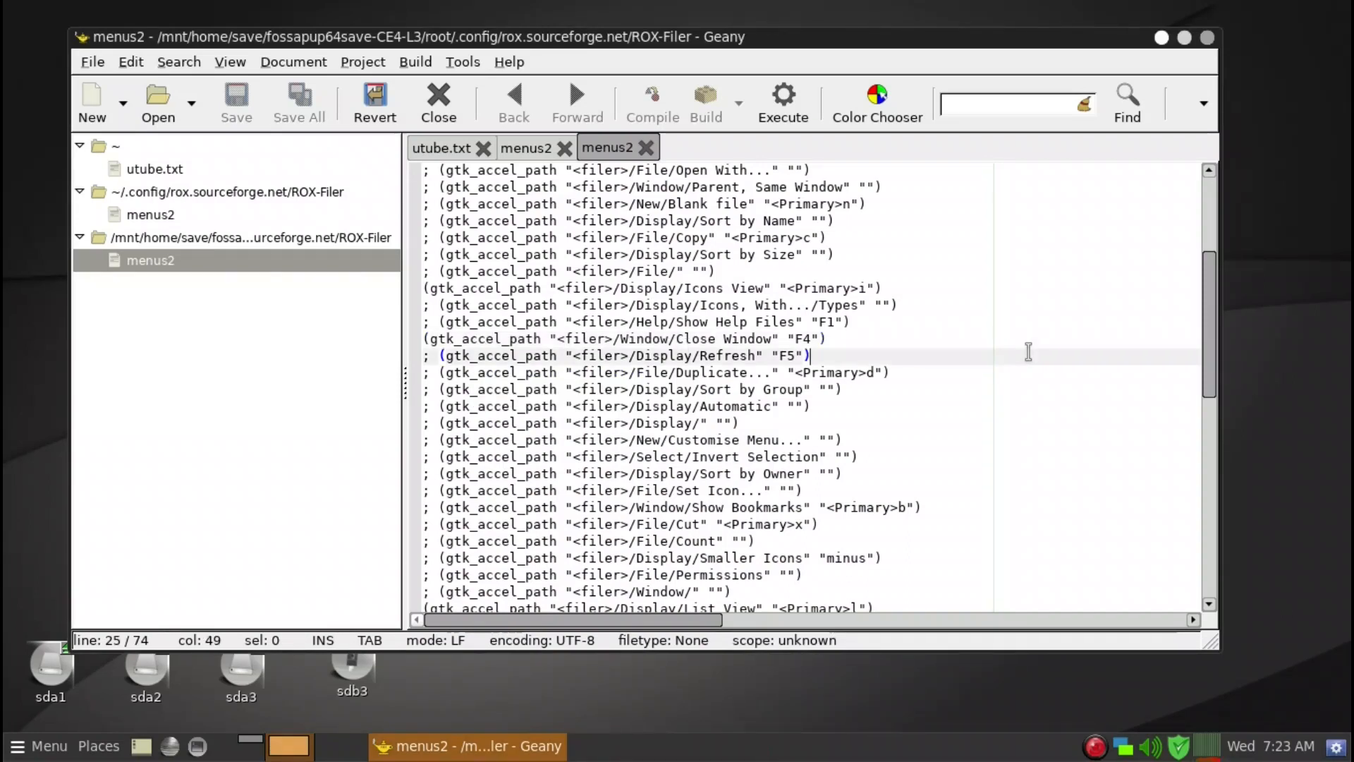
scroll(988, 406, down, 1)
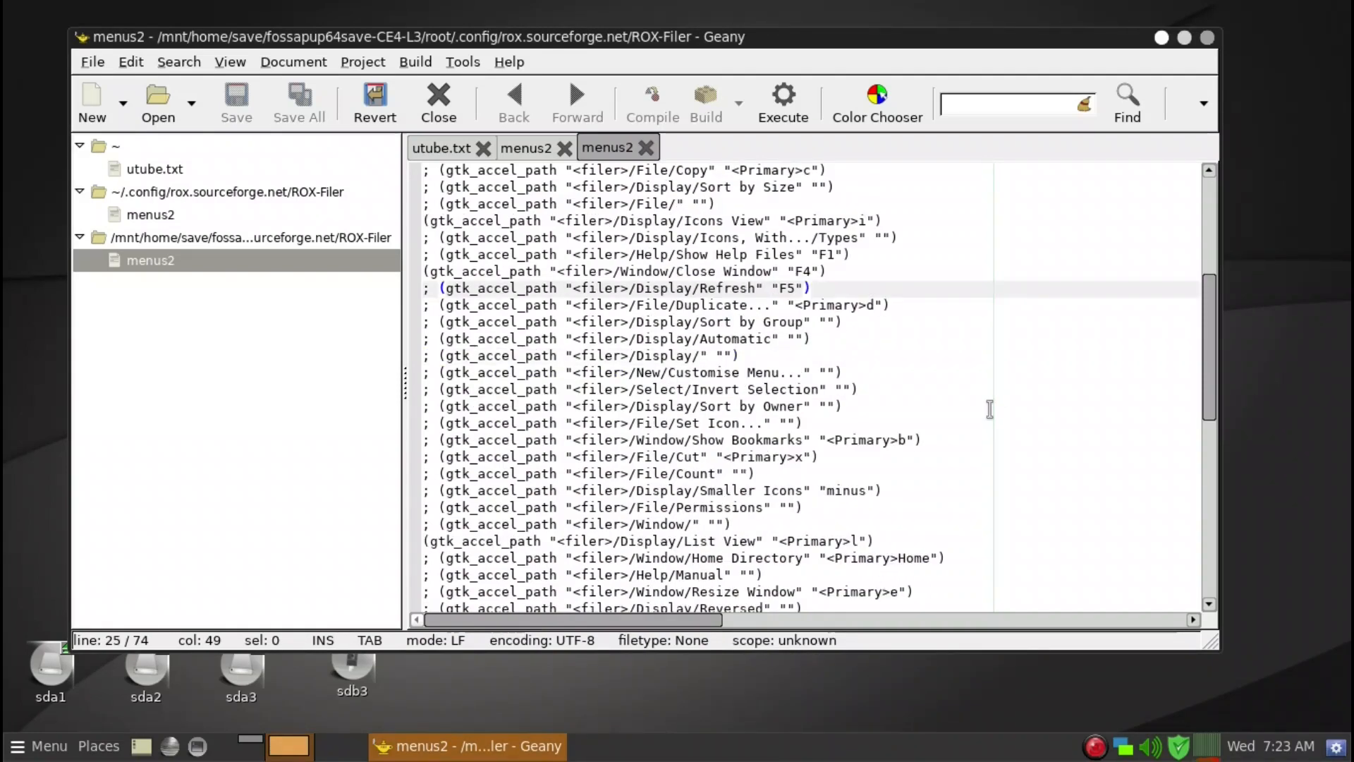
click(706, 543)
scroll(718, 547, down, 1)
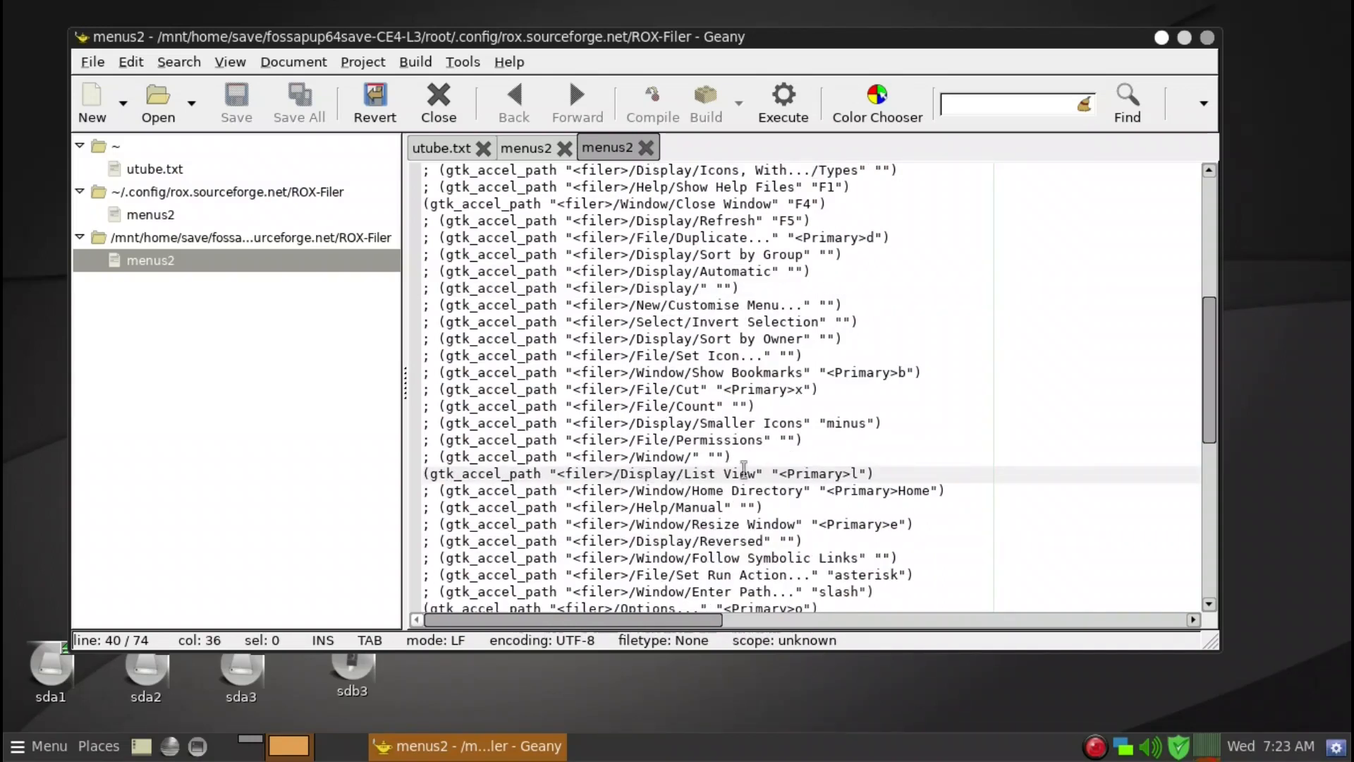
click(890, 473)
scroll(886, 473, down, 1)
scroll(886, 474, down, 1)
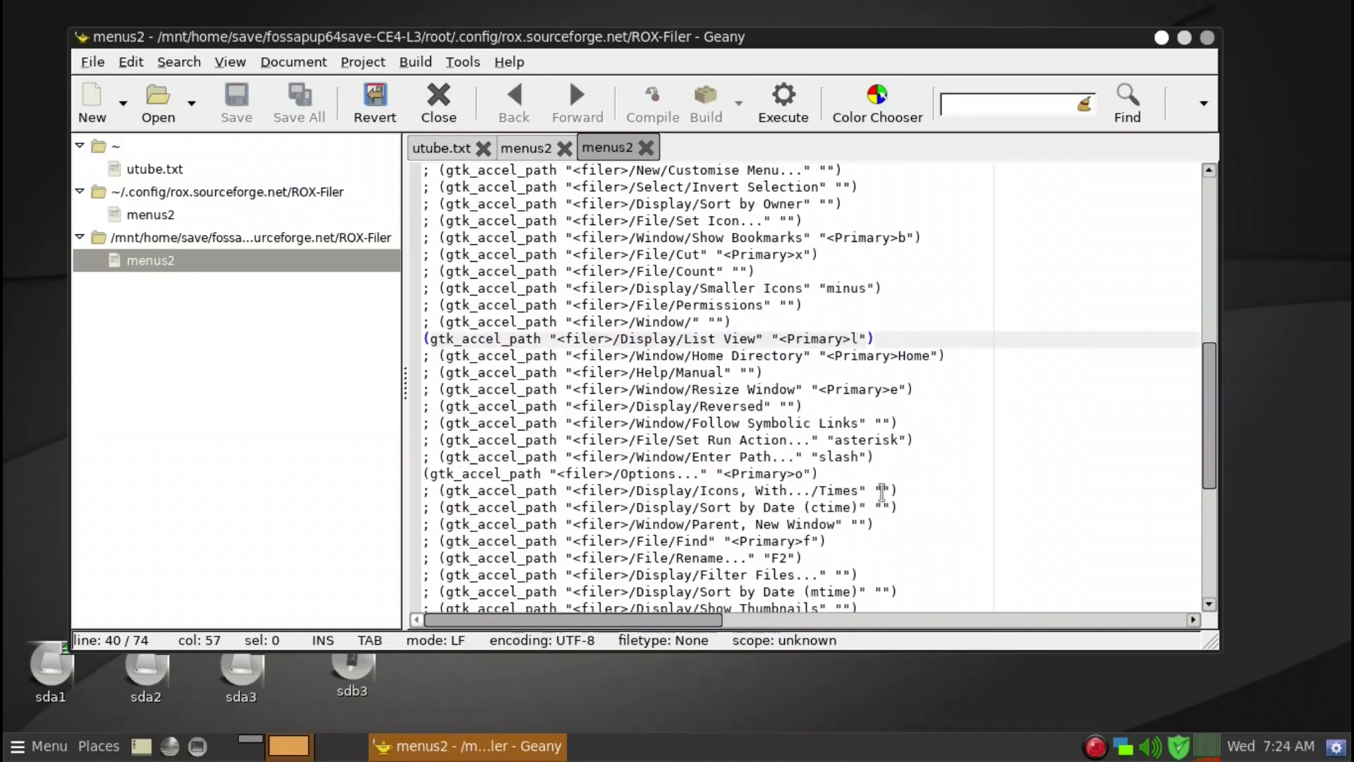
click(843, 474)
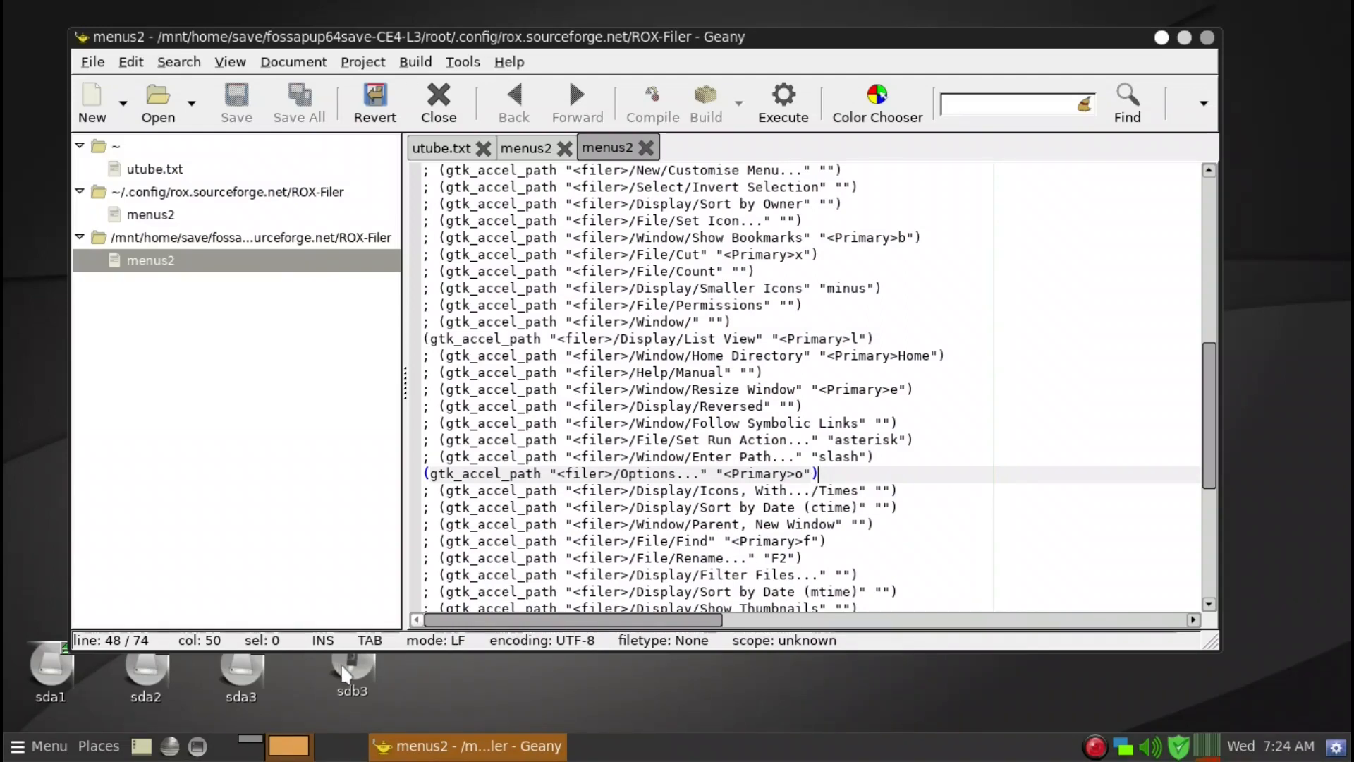
Open the sdb3 drive in a filer window, view its context menu, and close the window.
click(347, 681)
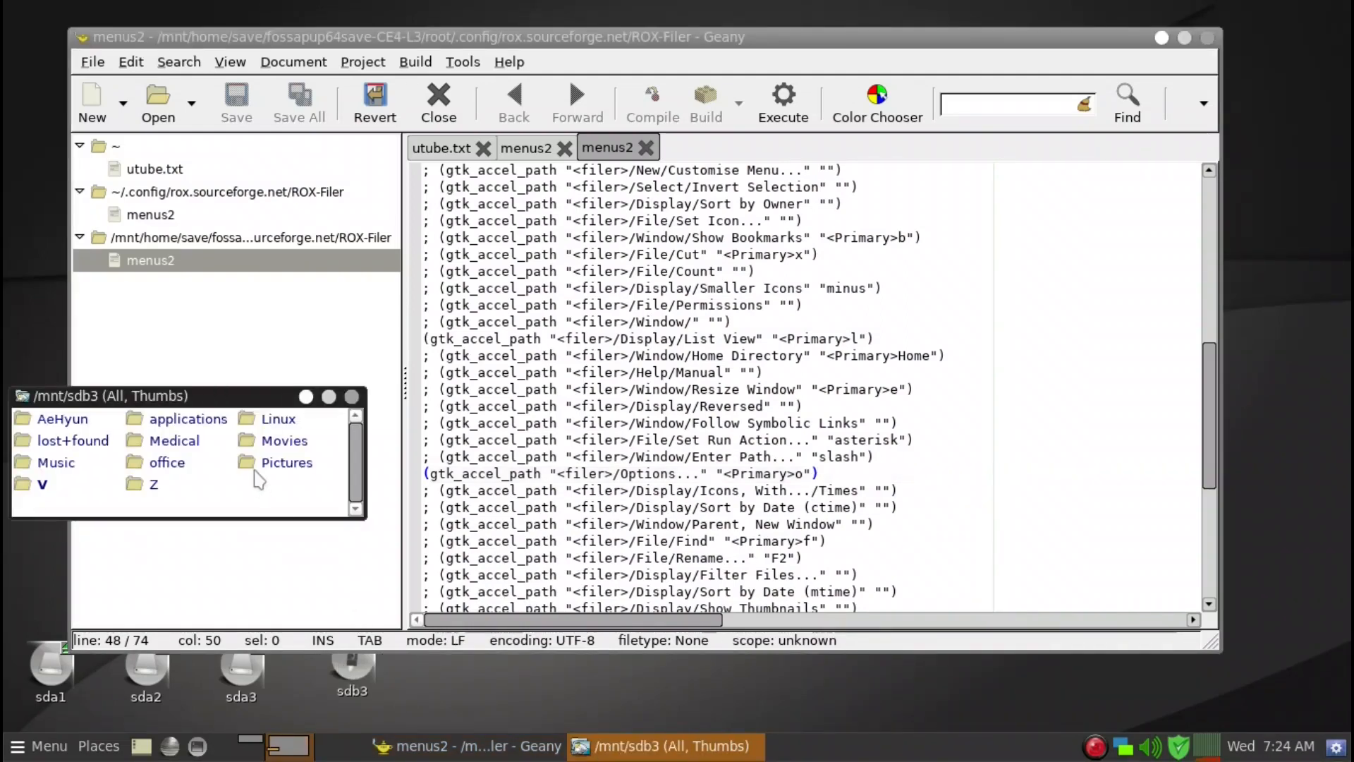
right_click(261, 498)
mouse_move(261, 502)
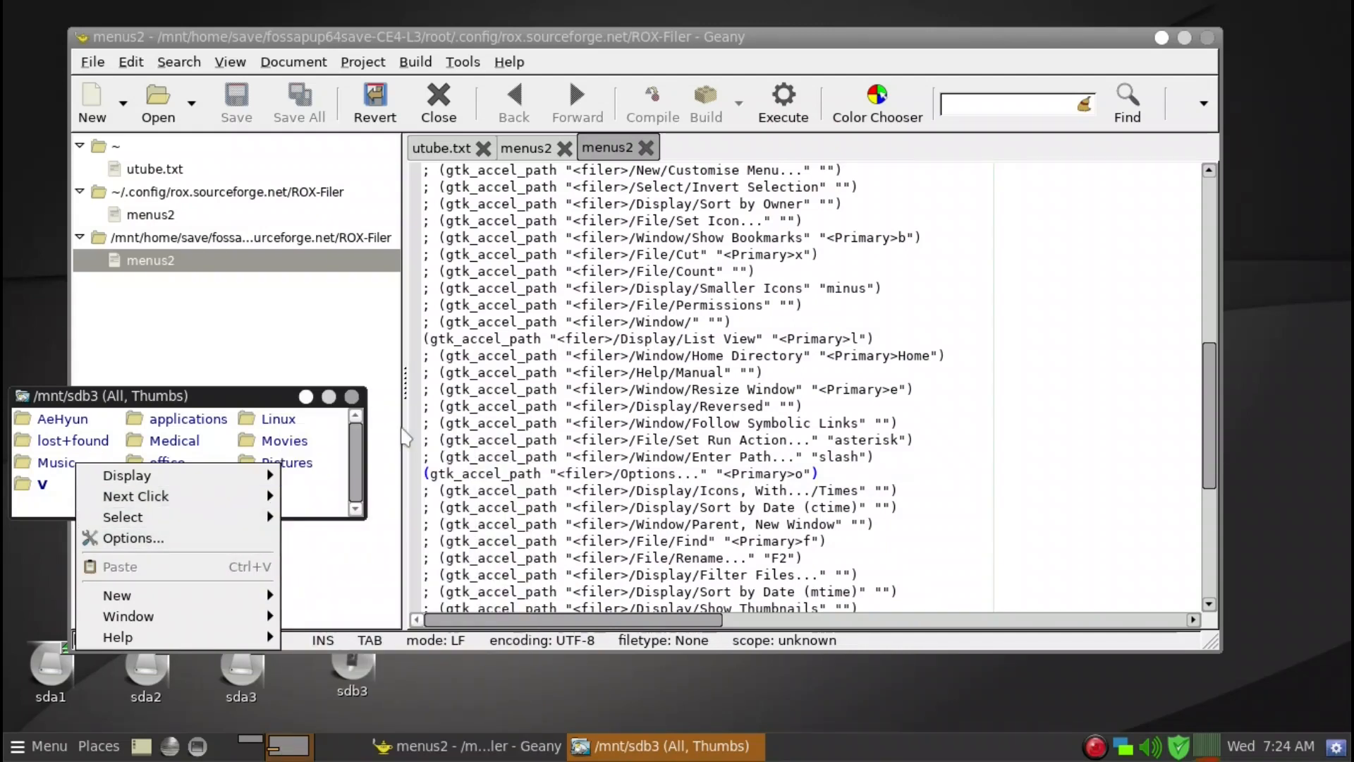
click(354, 398)
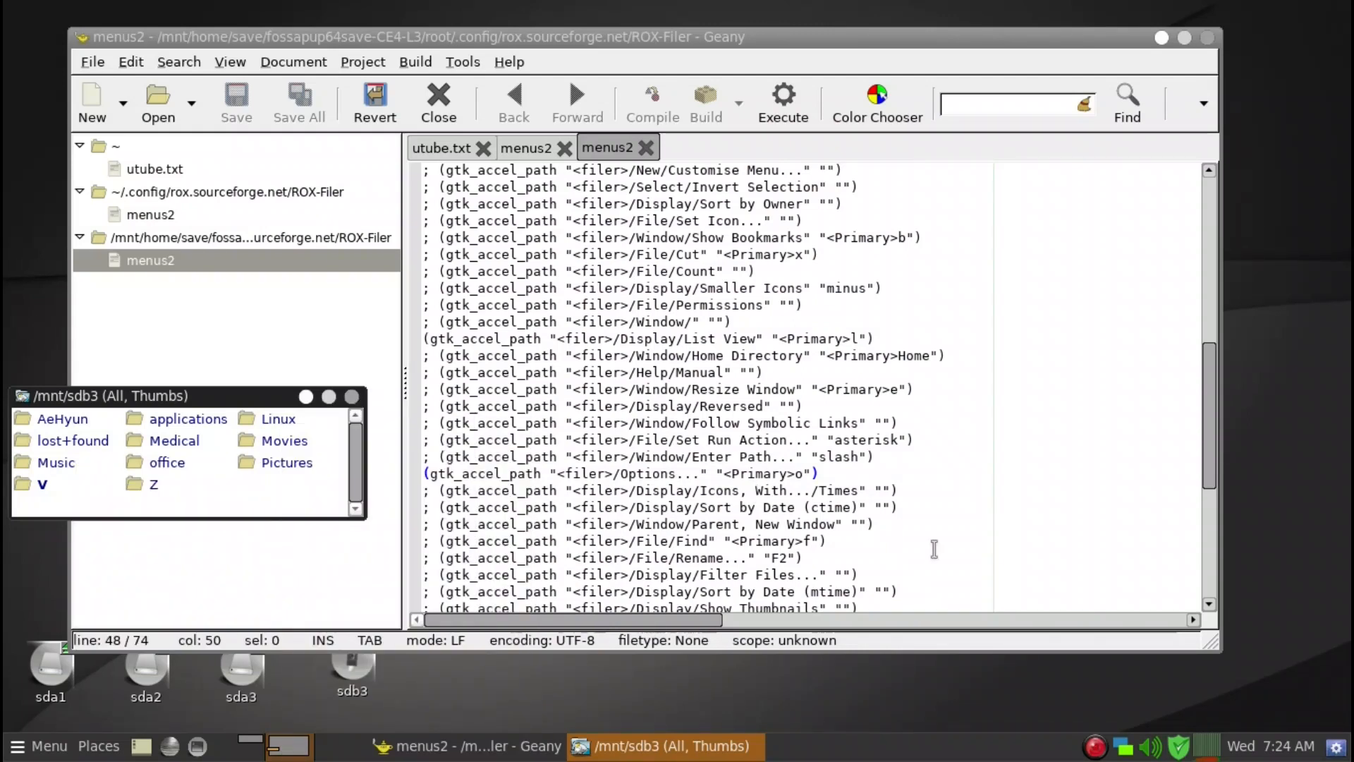
click(351, 396)
Review the New Window and Save Current Display Settings accelerator lines near the end of the save-folder menus2 file.
scroll(887, 499, down, 5)
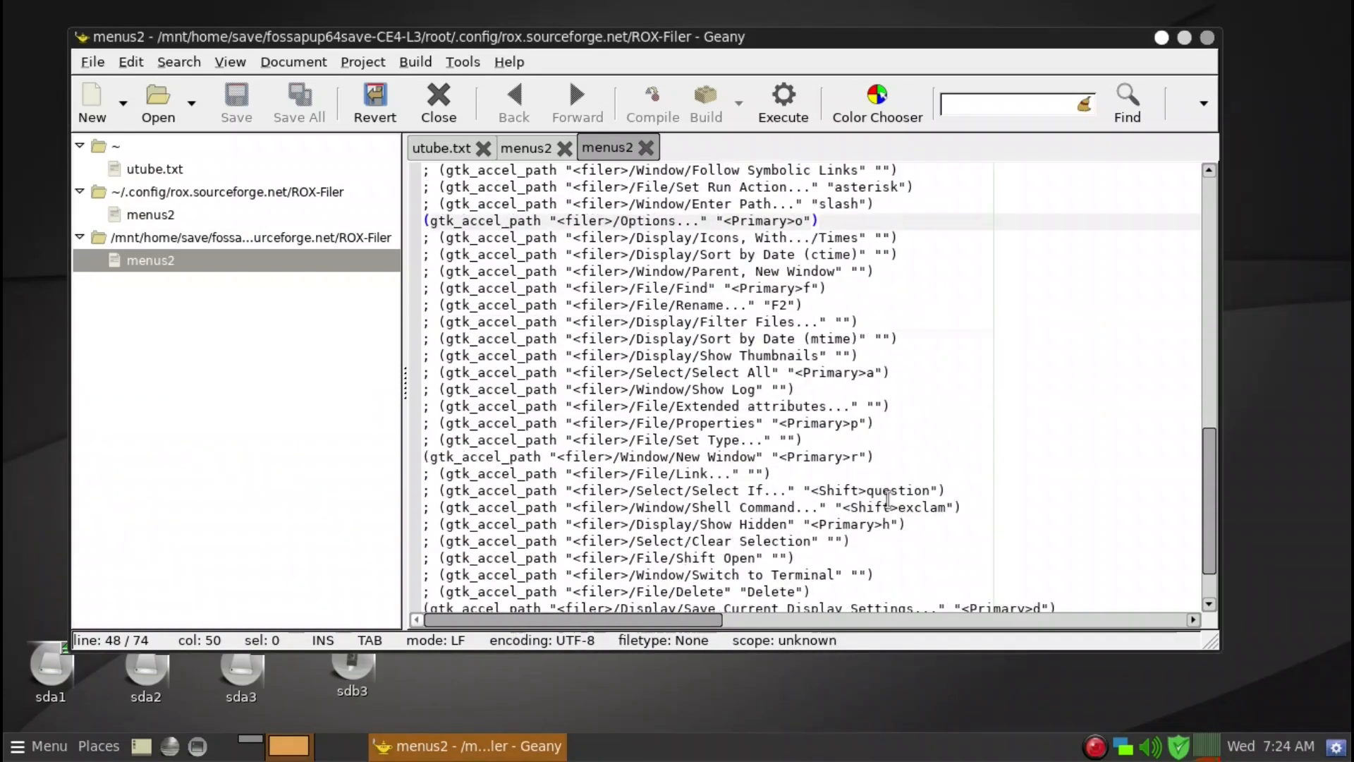
click(892, 459)
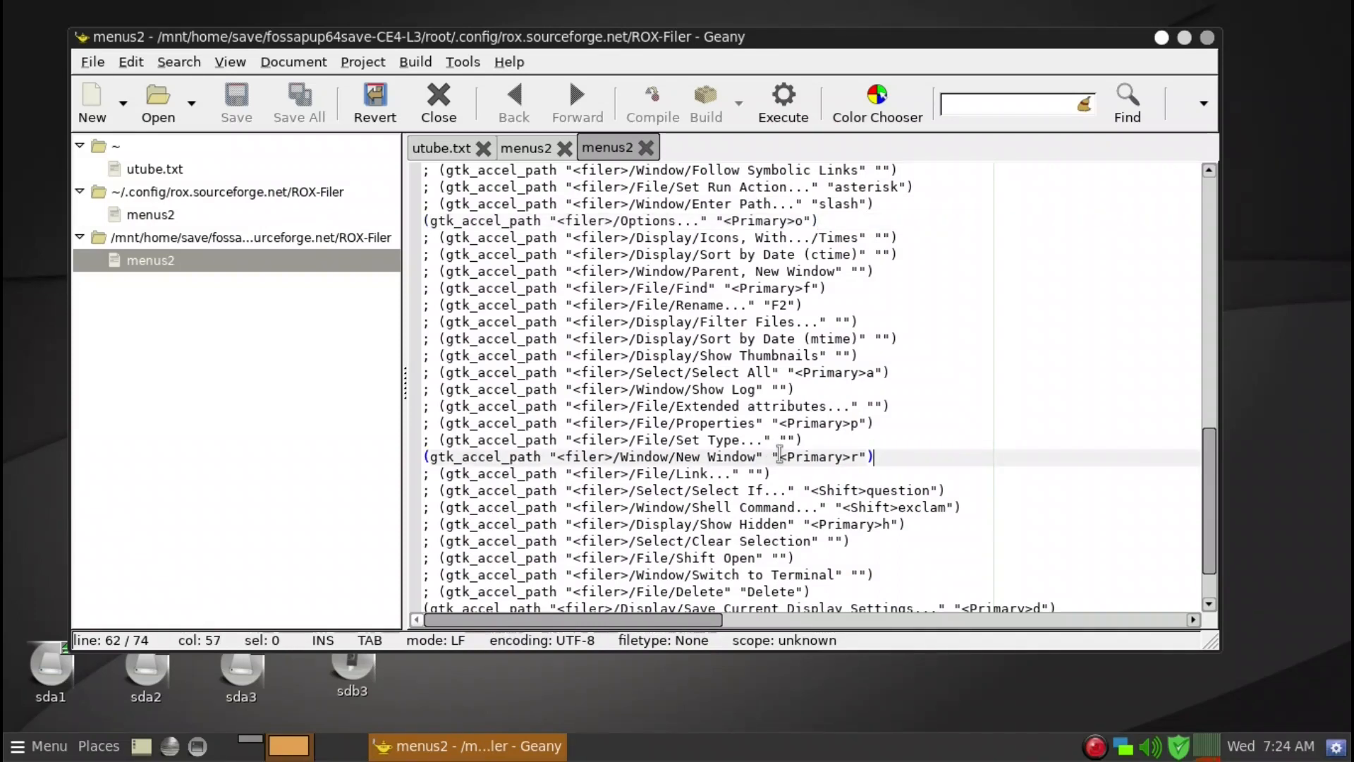
scroll(913, 464, down, 2)
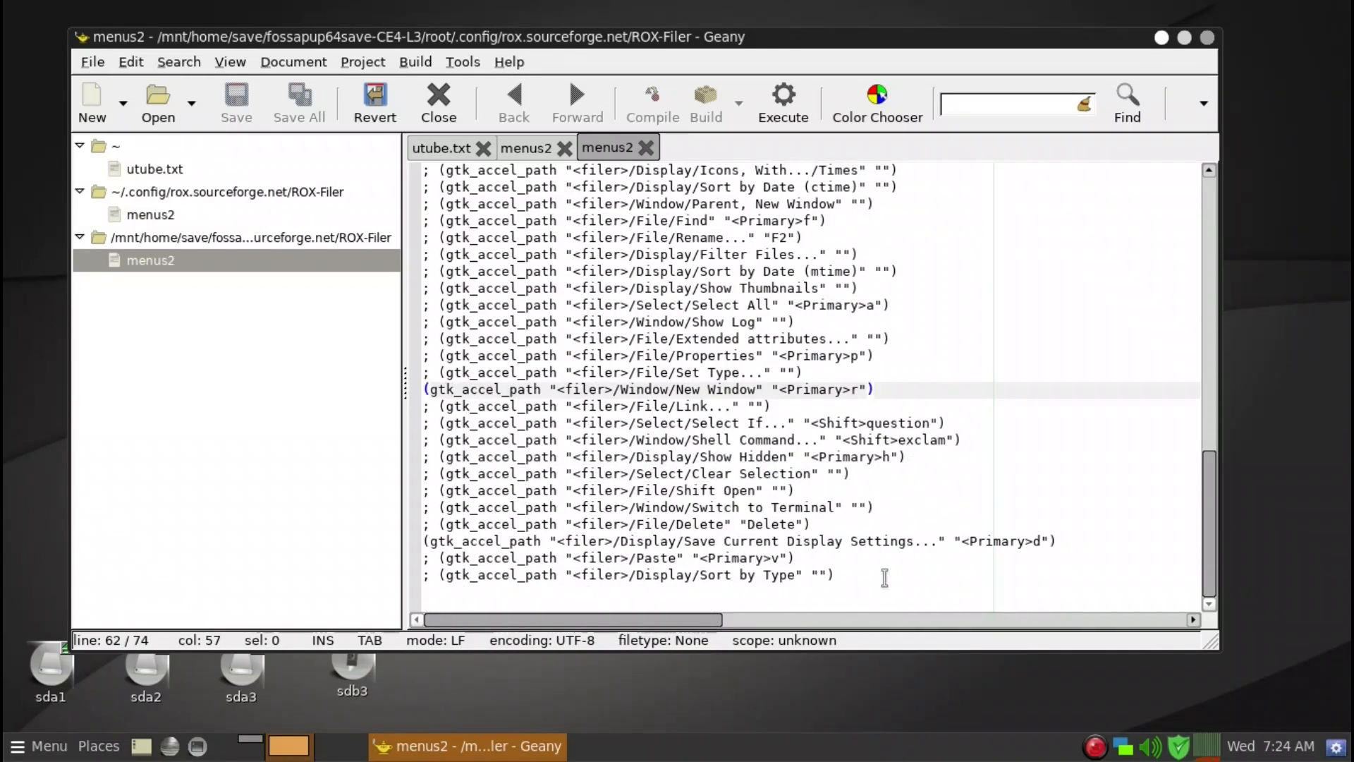
click(581, 541)
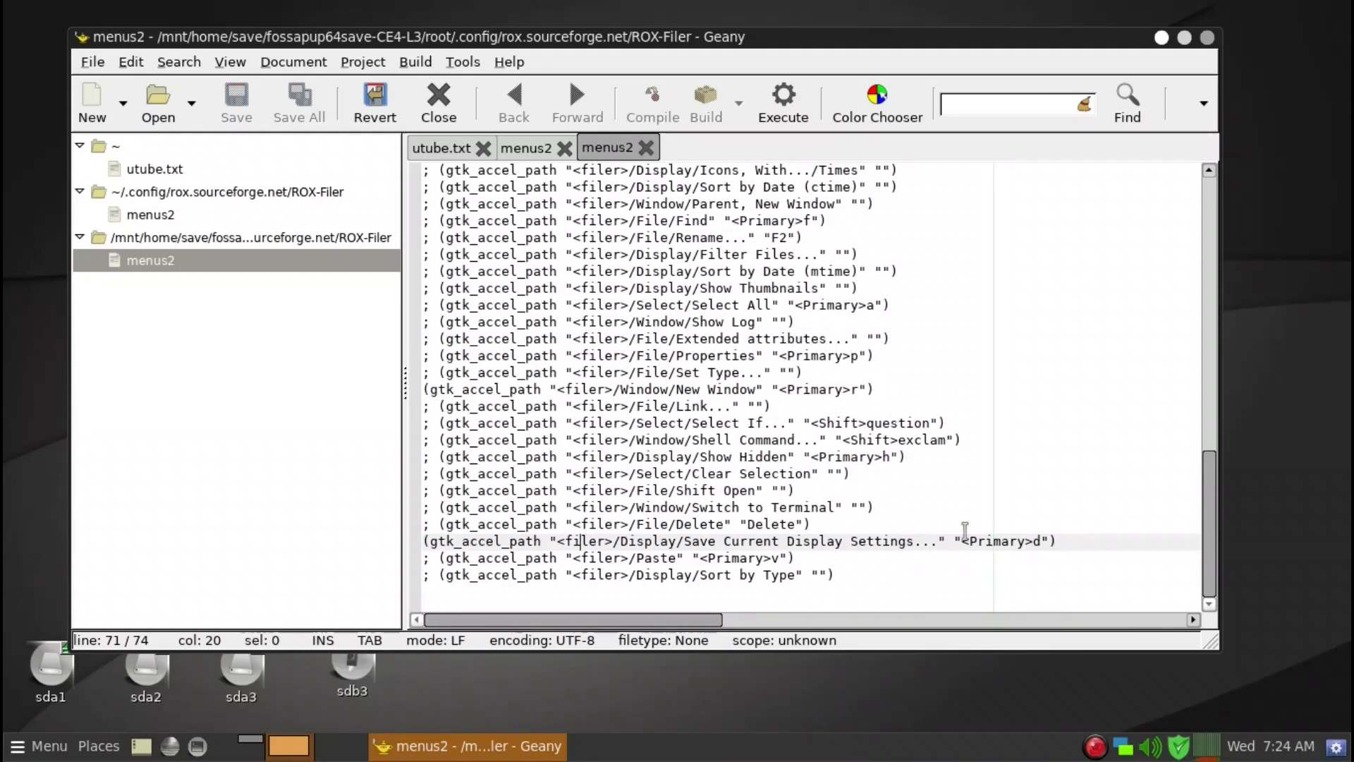
scroll(991, 461, up, 1)
scroll(991, 461, down, 1)
click(908, 573)
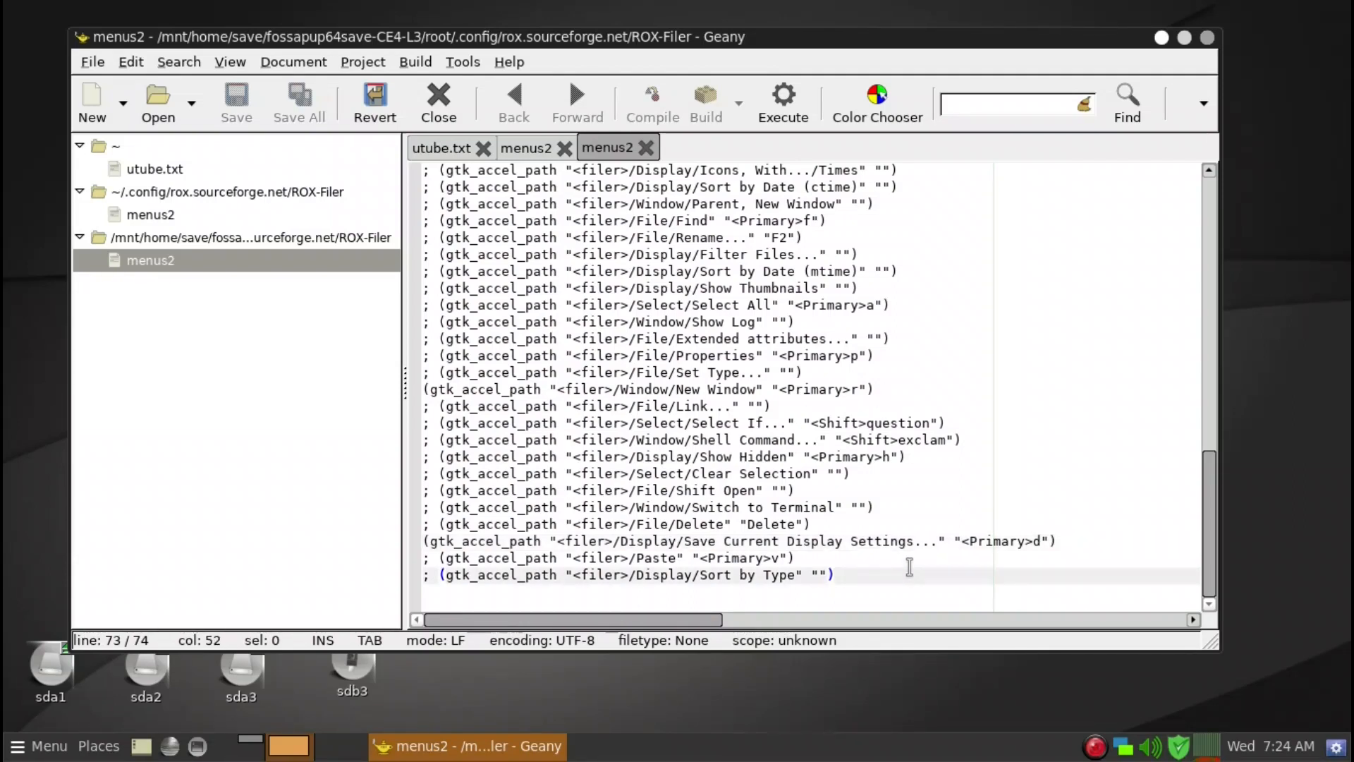
scroll(909, 567, up, 5)
scroll(909, 566, up, 5)
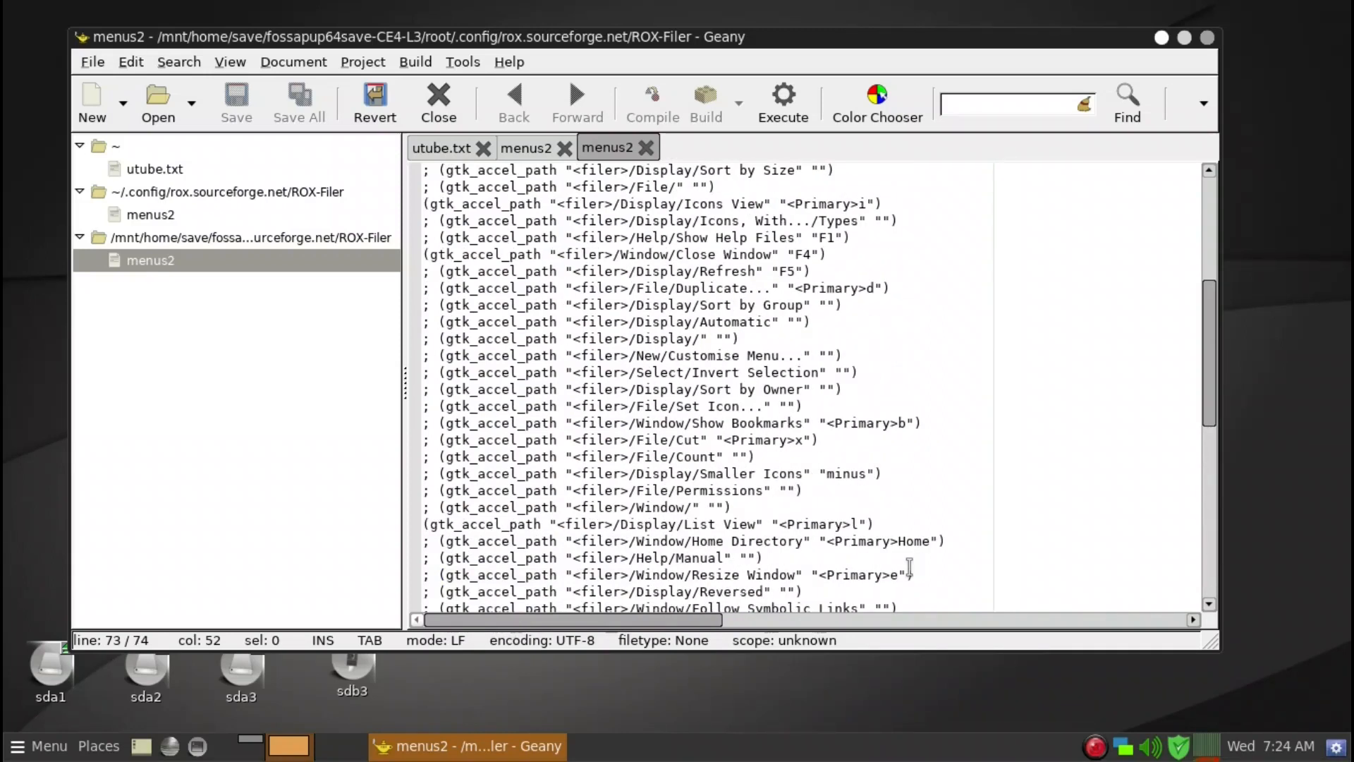
scroll(909, 566, down, 10)
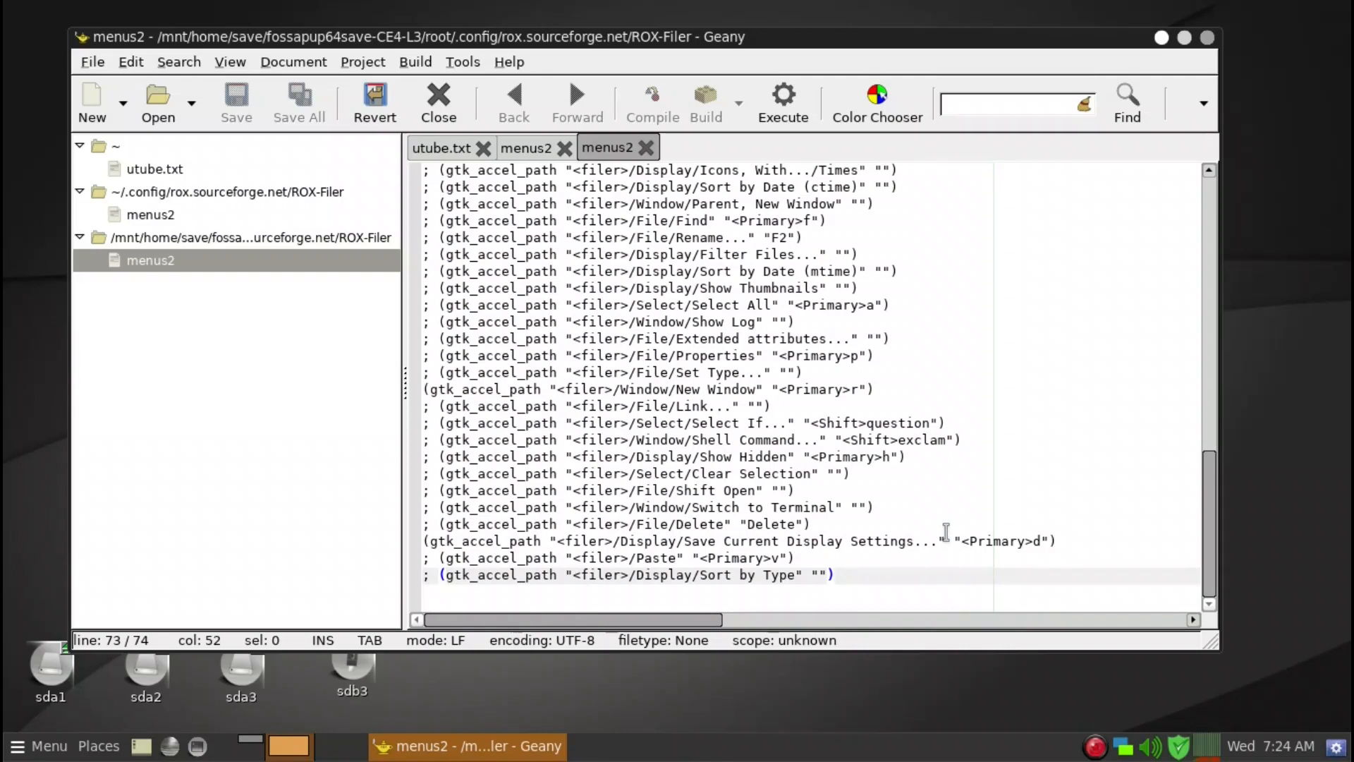
Copy the entire contents of the save-folder menus2 file.
key(ctrl+a)
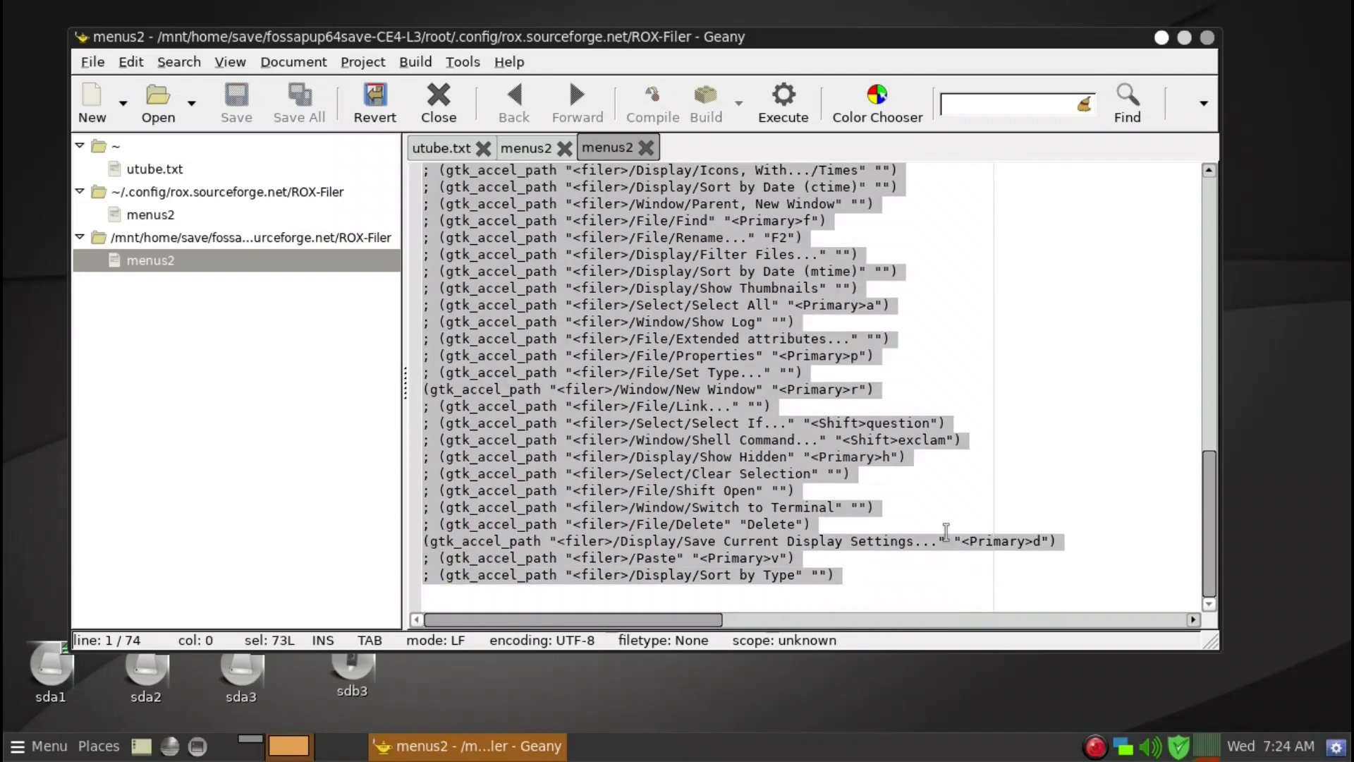
right_click(696, 381)
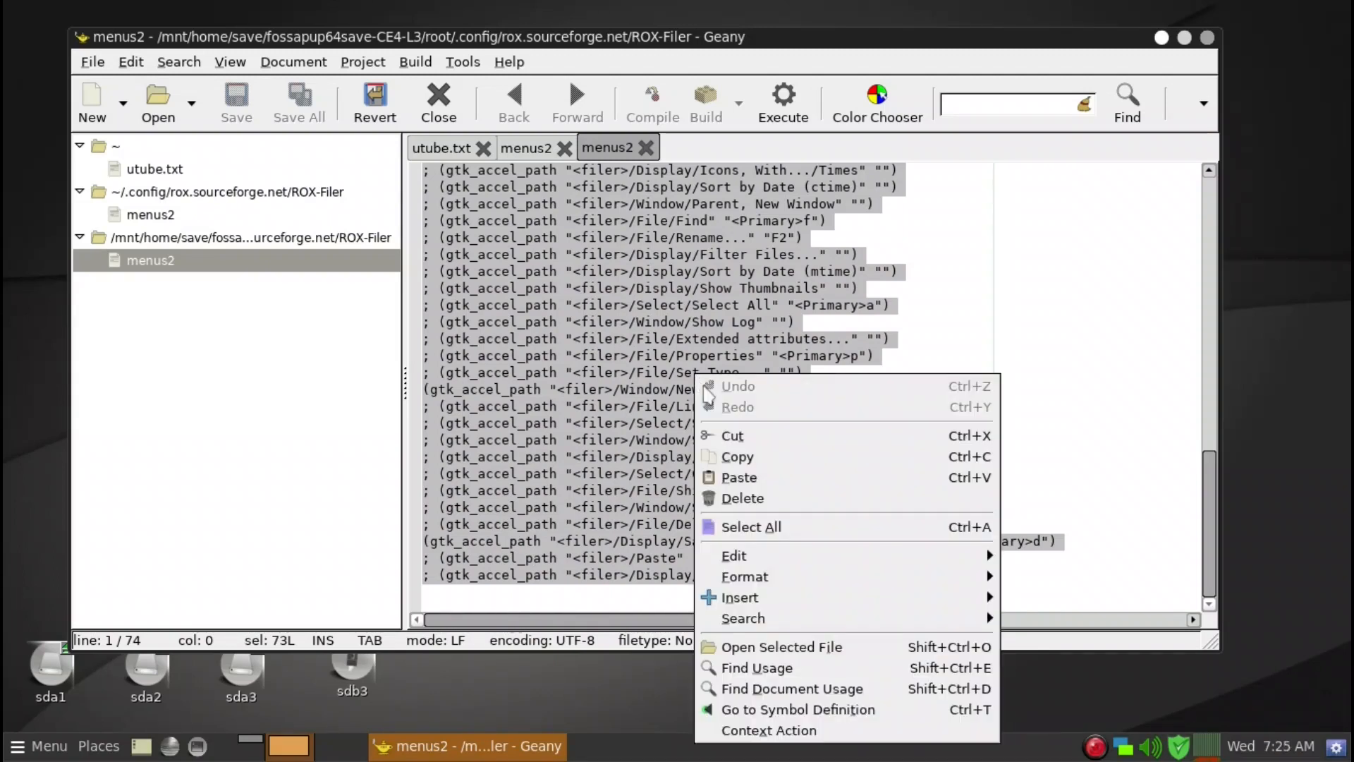
click(745, 467)
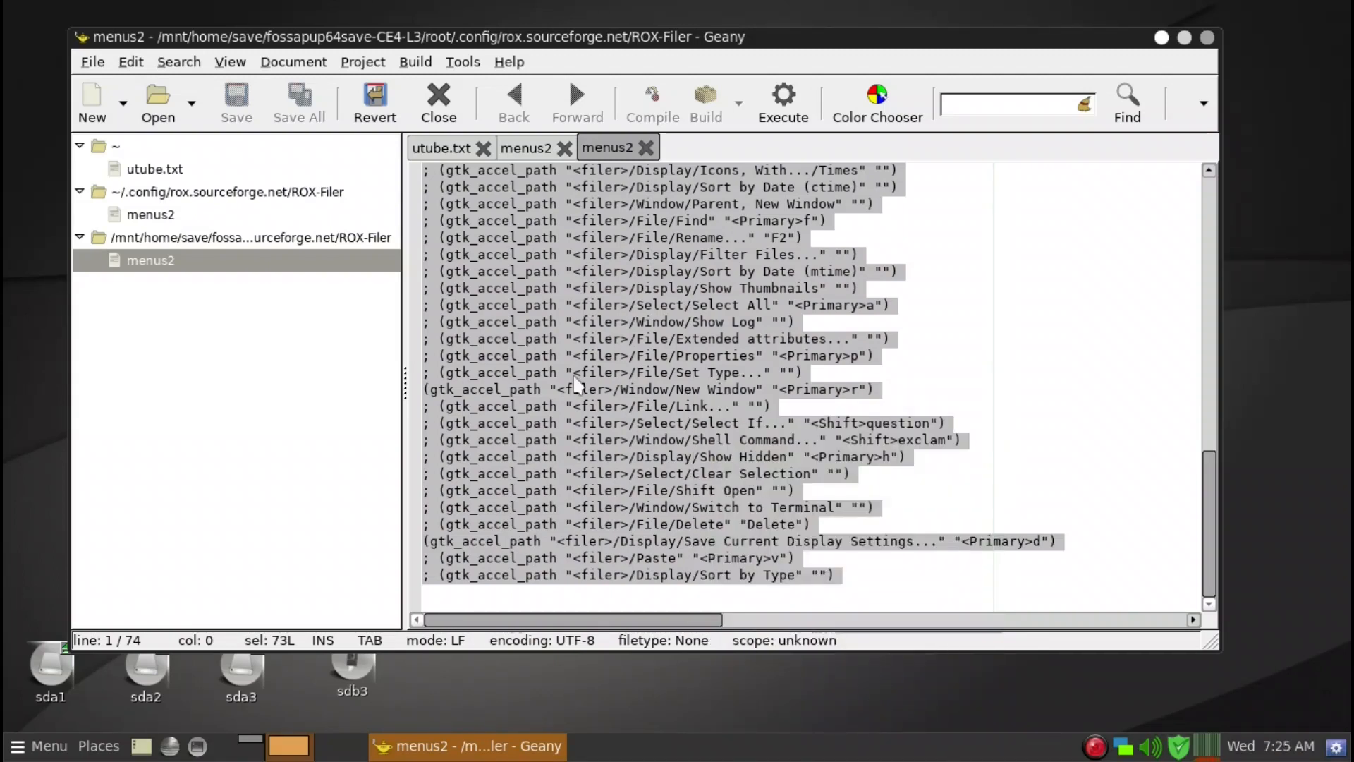
Replace all text in the ~/.config ROX-Filer menus2 file with the copied contents and save it.
click(170, 218)
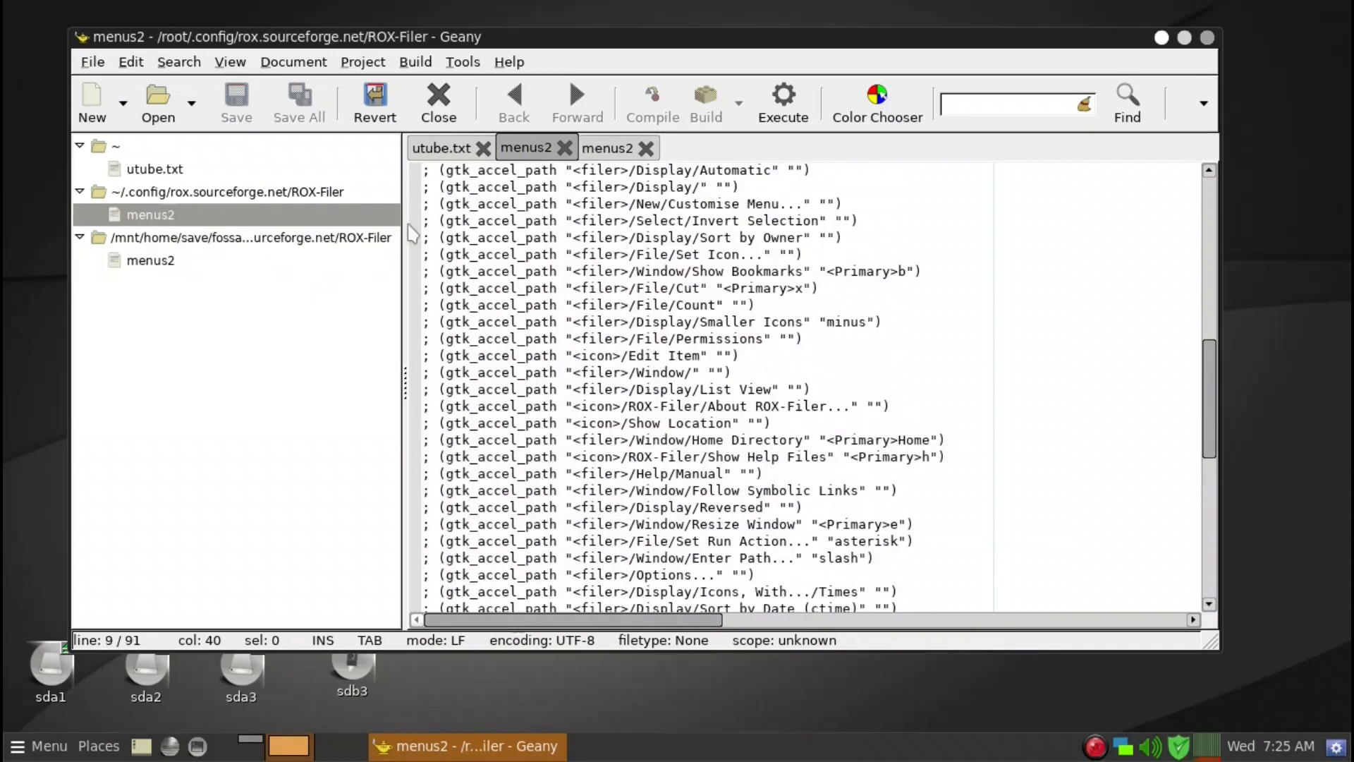
click(1028, 286)
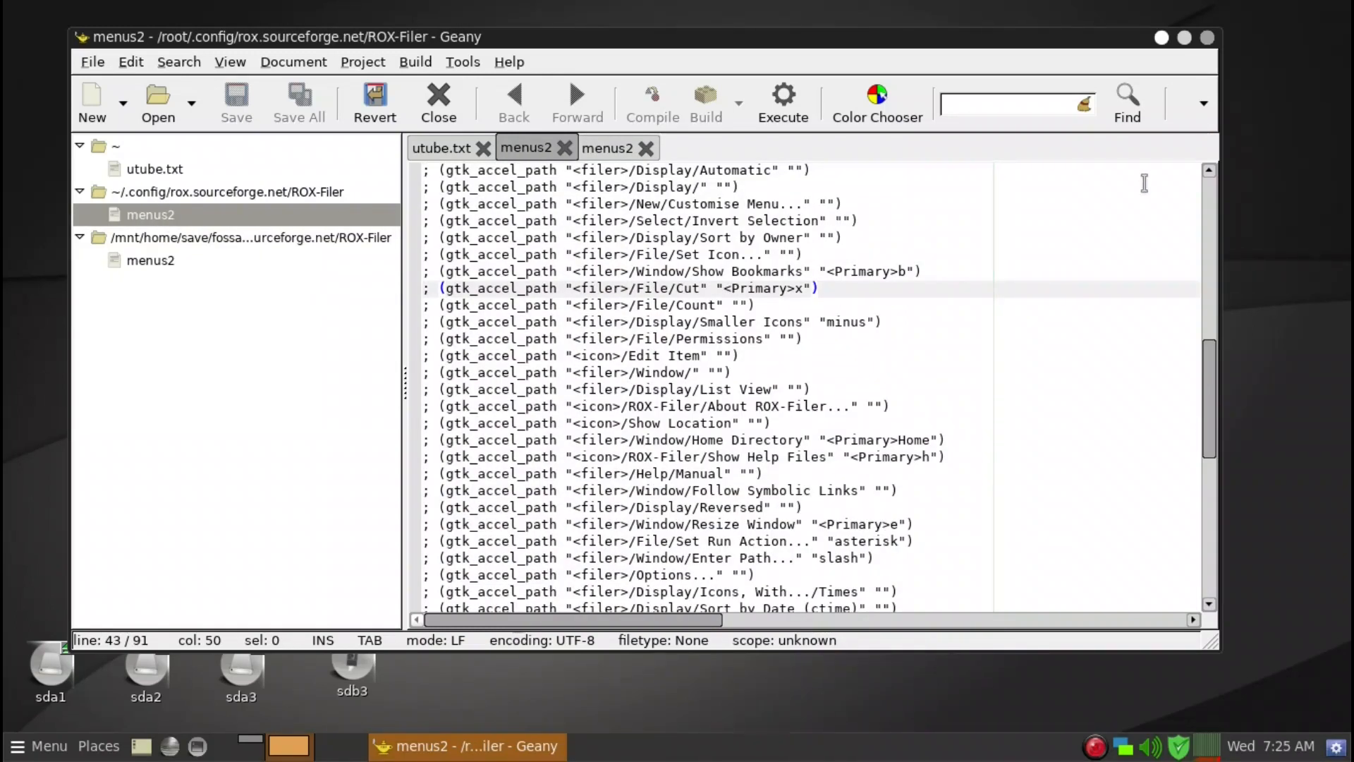
drag(1104, 44, 1139, 48)
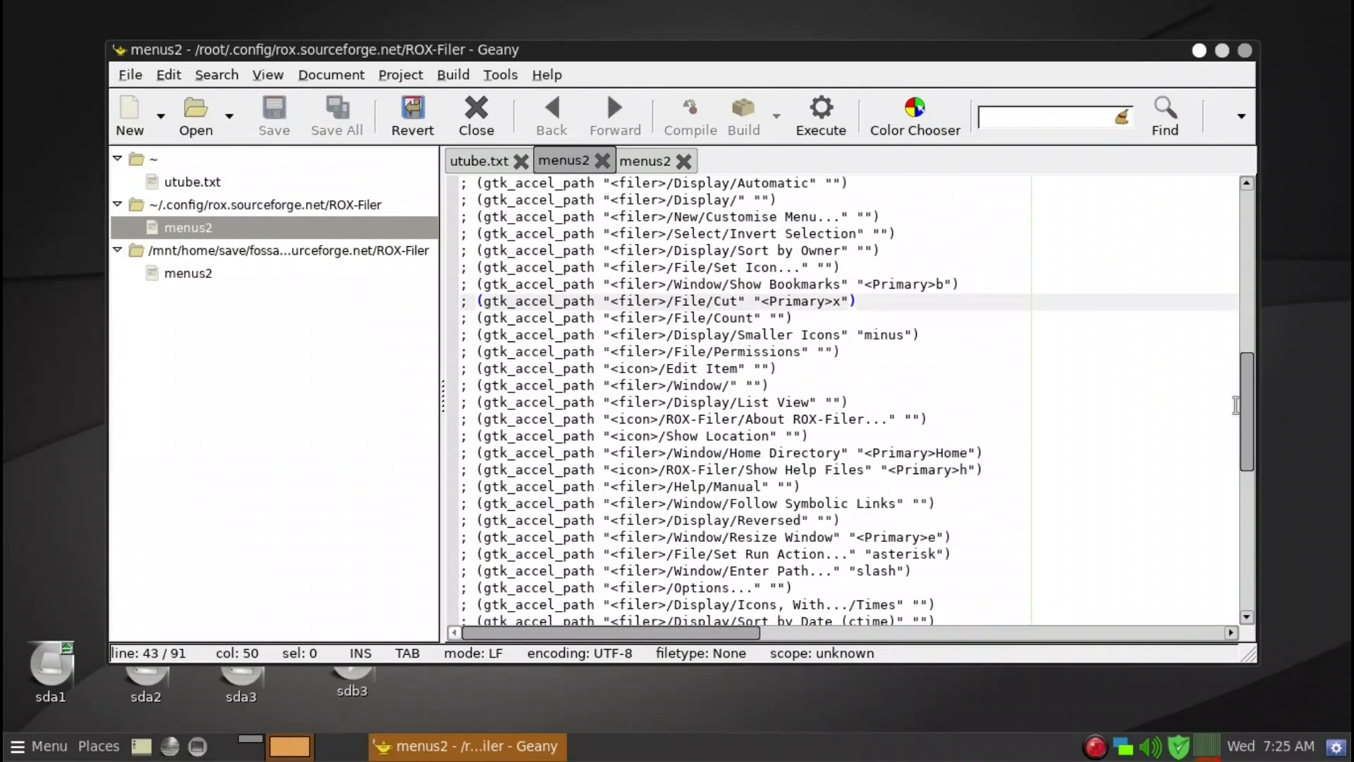
key(ctrl+a)
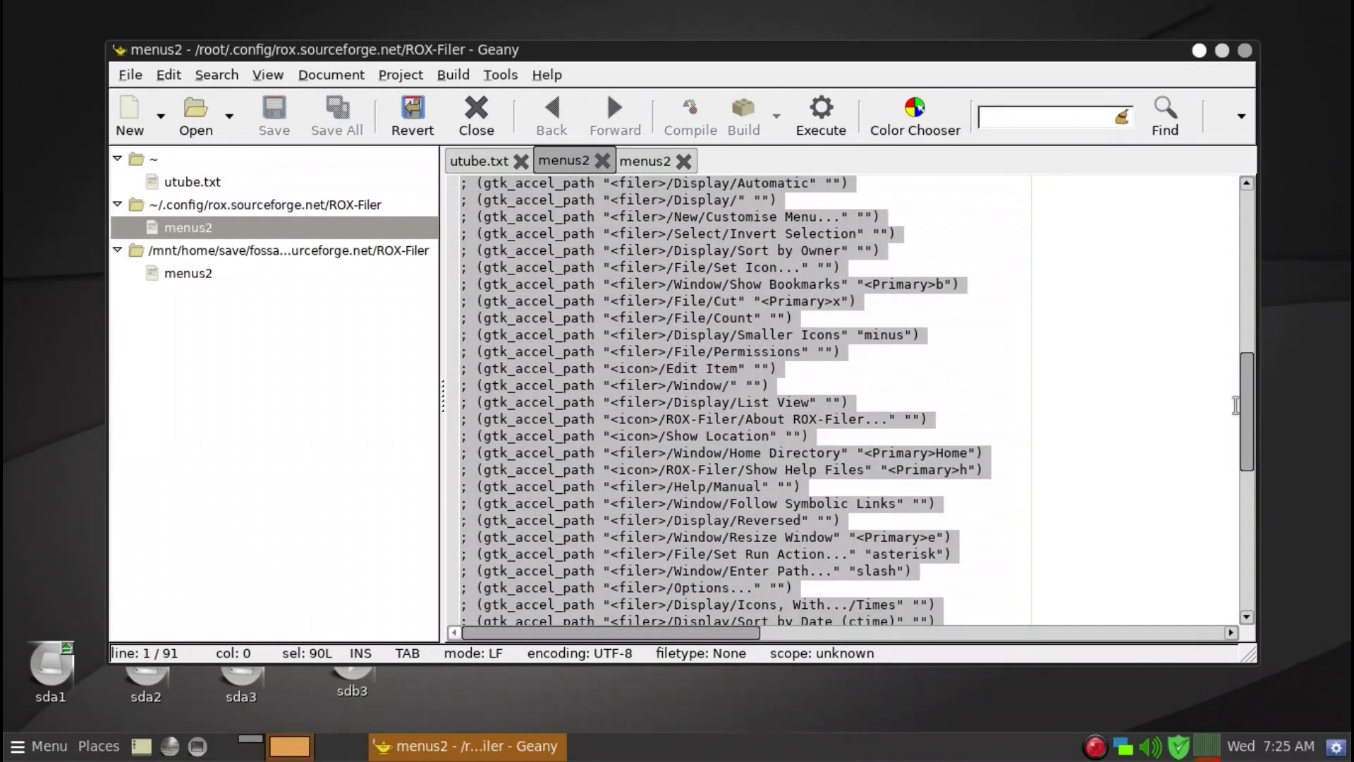
key(Delete)
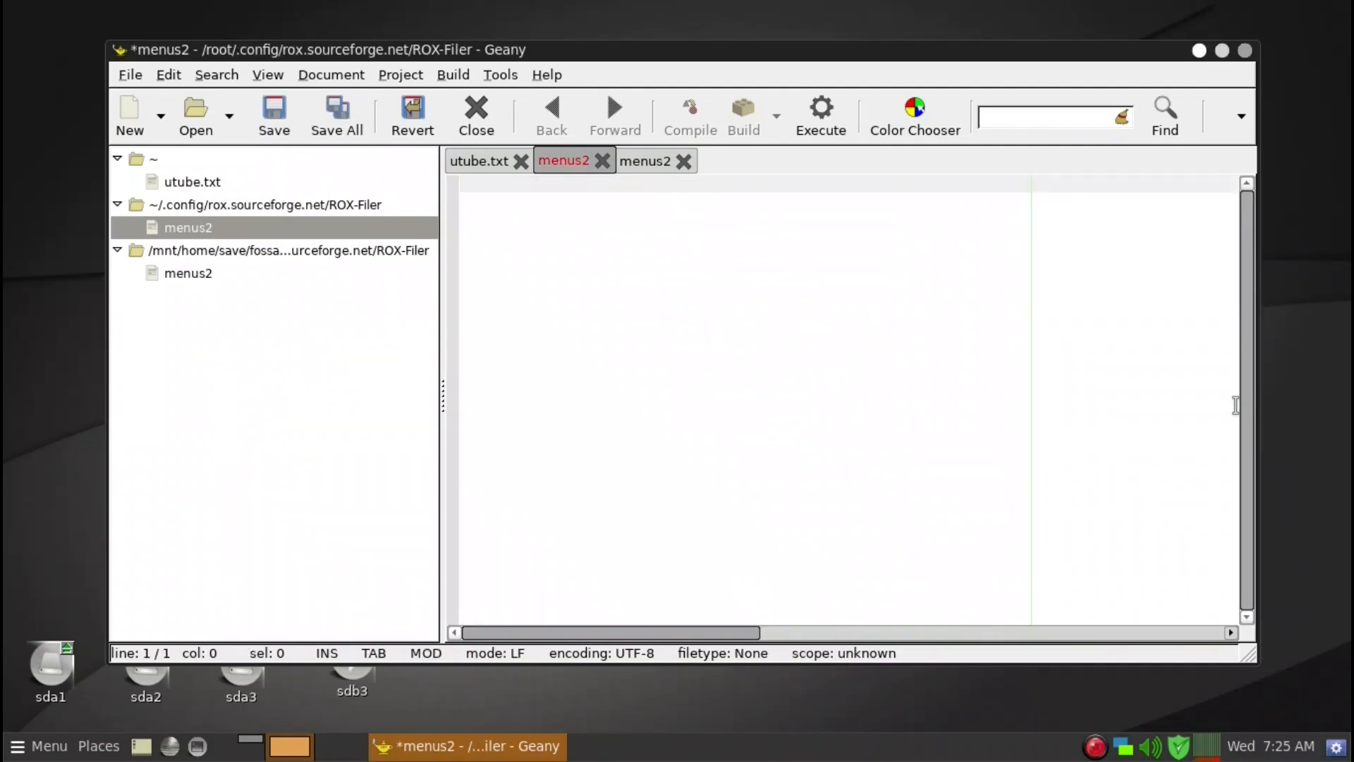
key(ctrl+v)
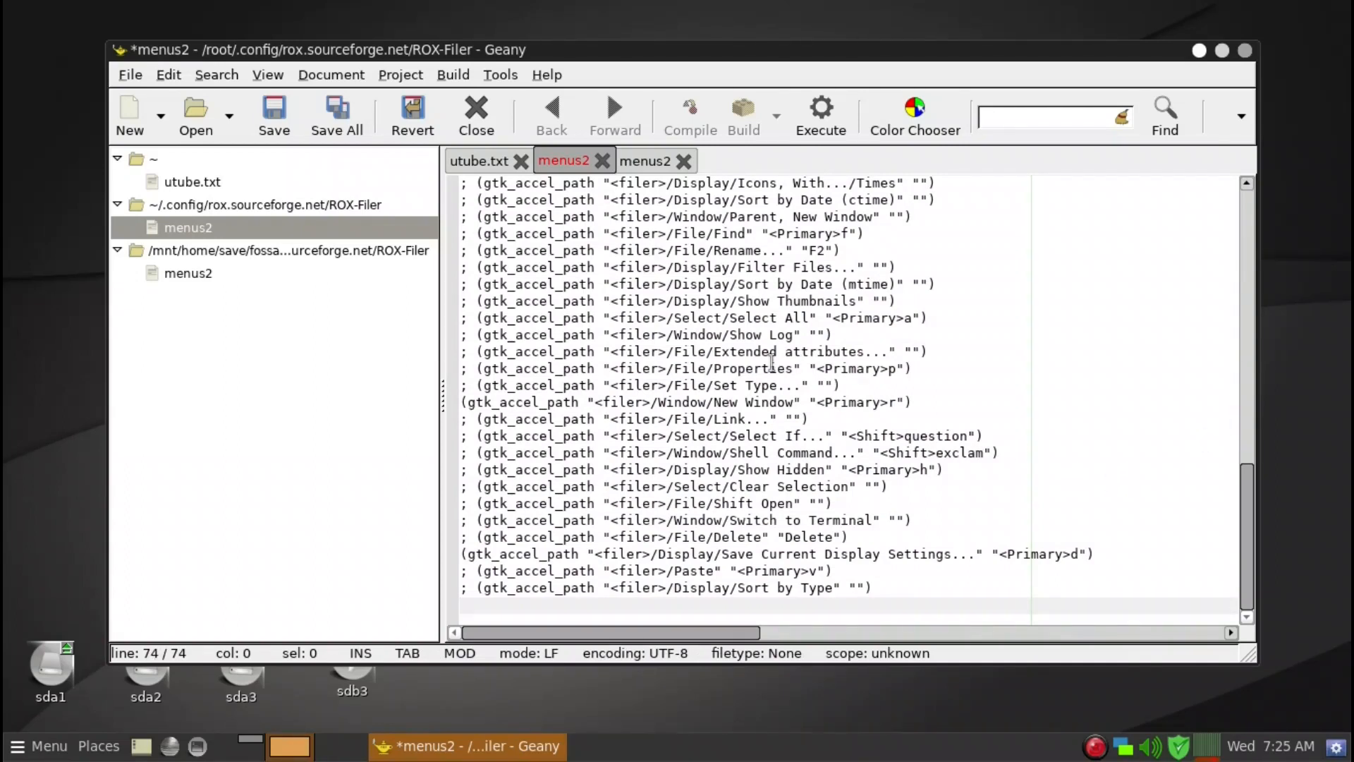
click(319, 123)
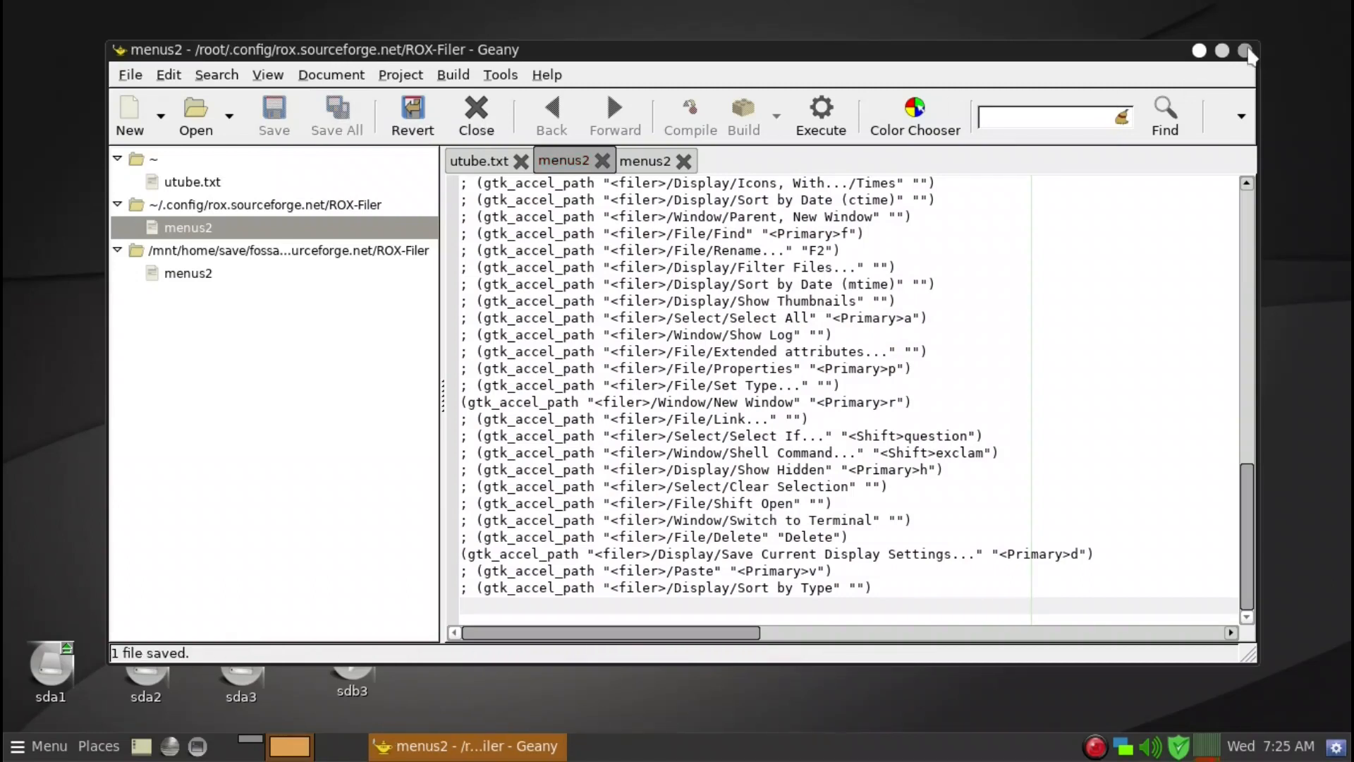
Open the home directory filer window, view its context menu, and close the window.
click(257, 752)
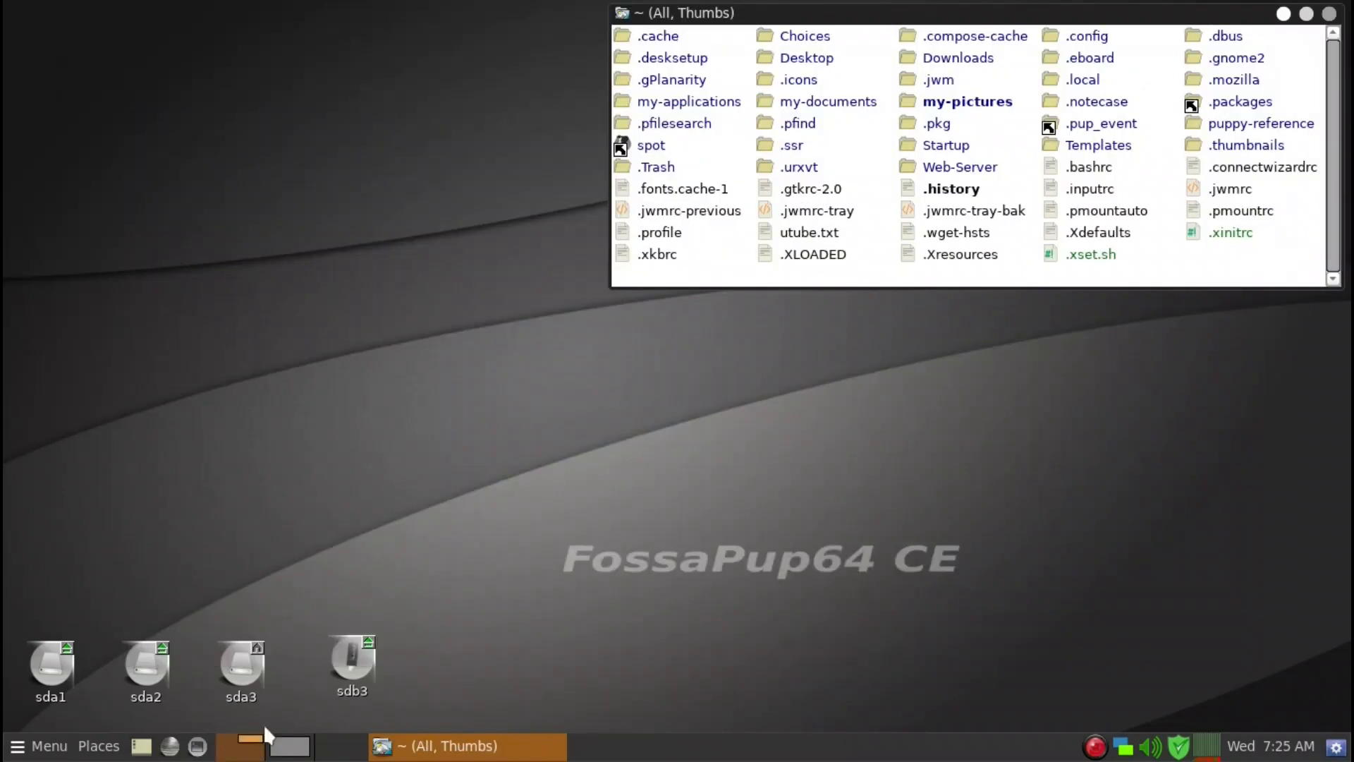
right_click(1111, 271)
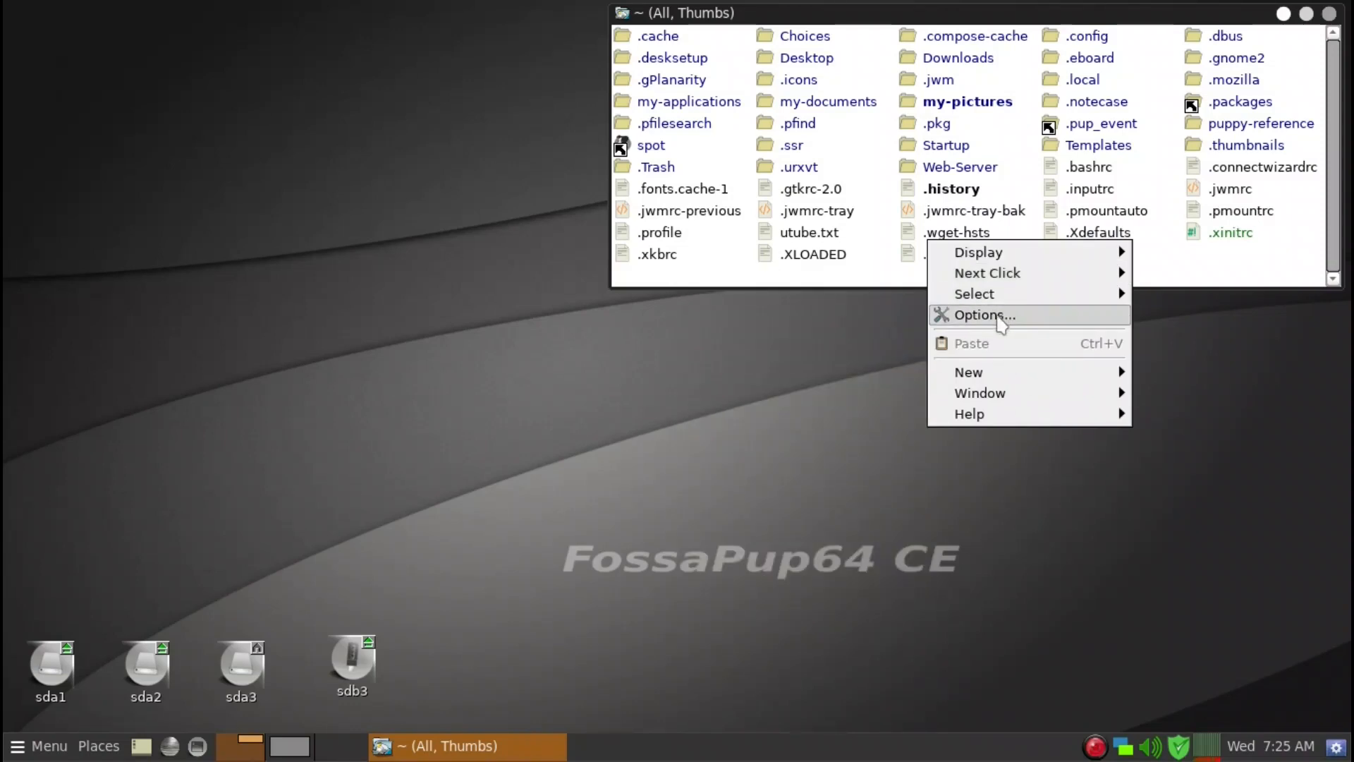
click(1187, 272)
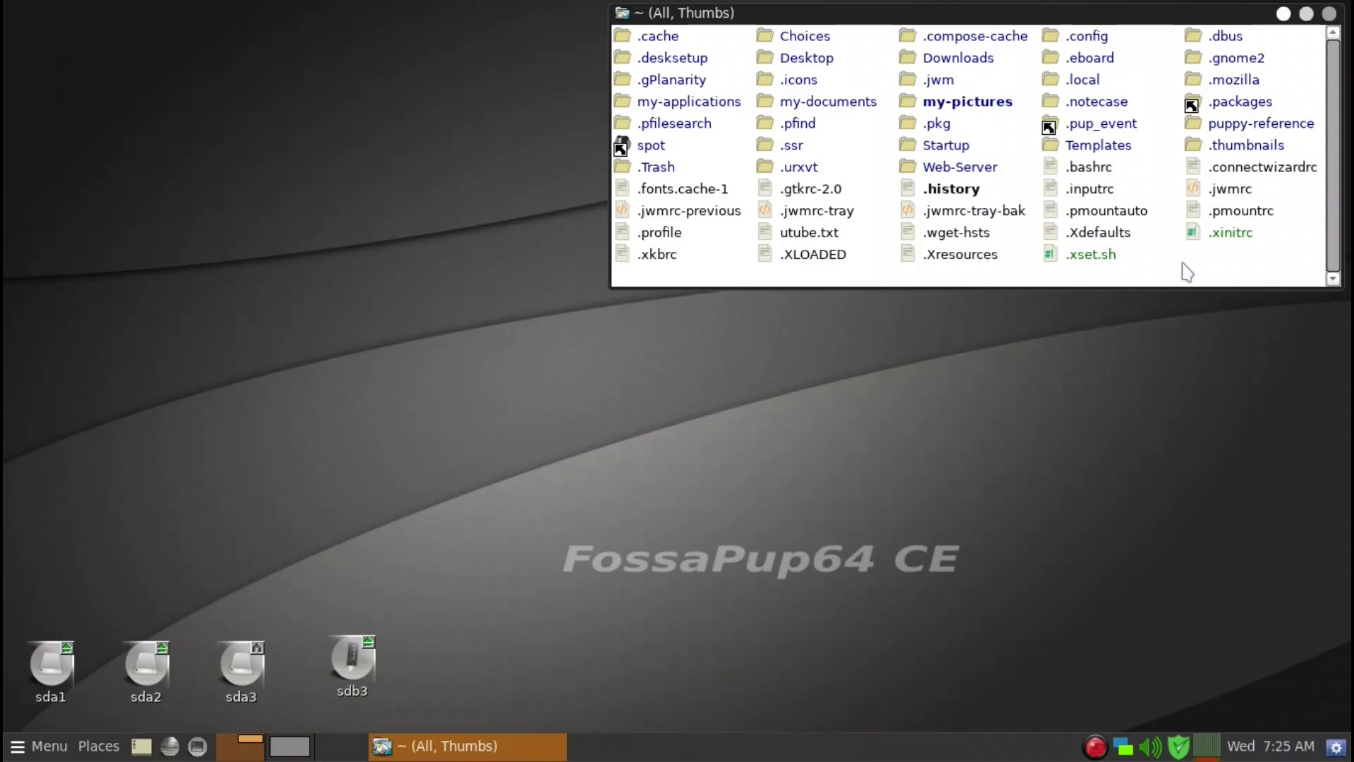
key(alt+F4)
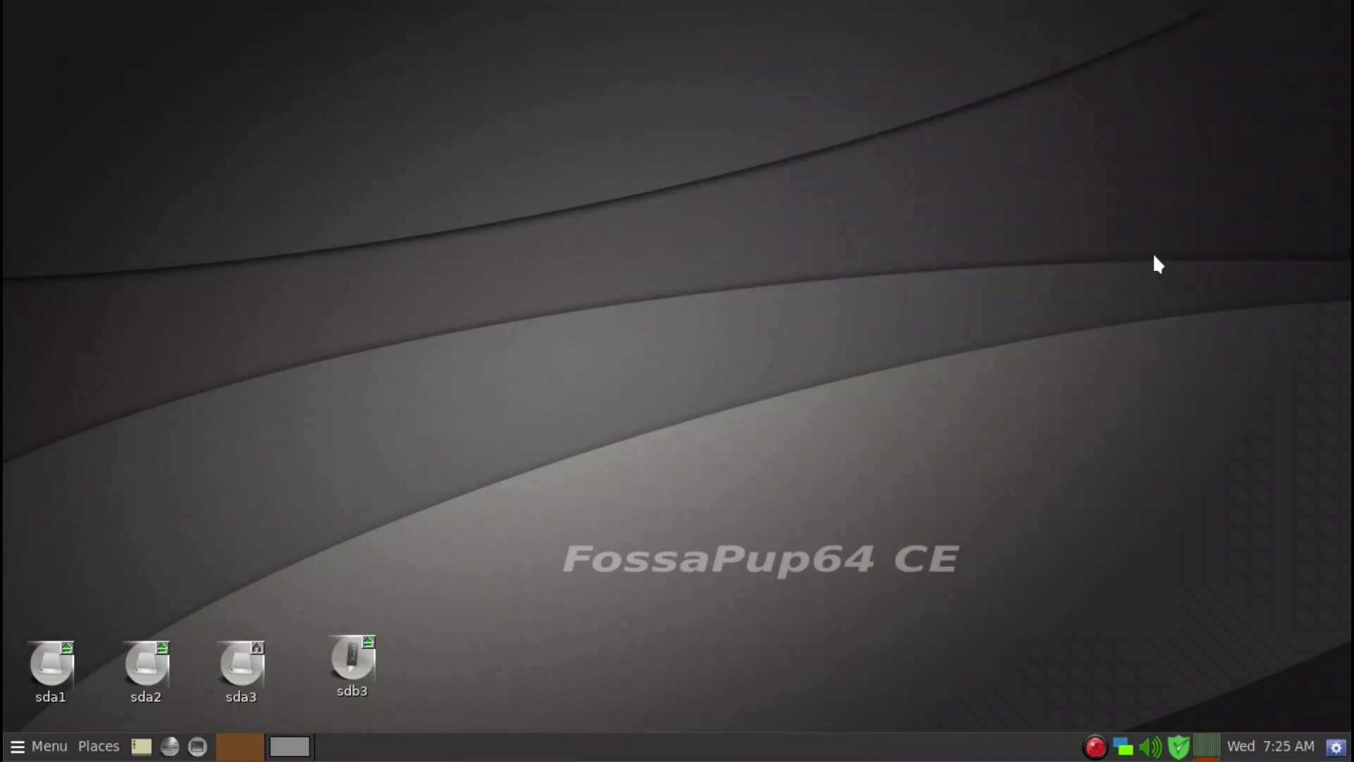
Open and close the pFind file finder, then launch rox from the pRun dialog.
key(super+f)
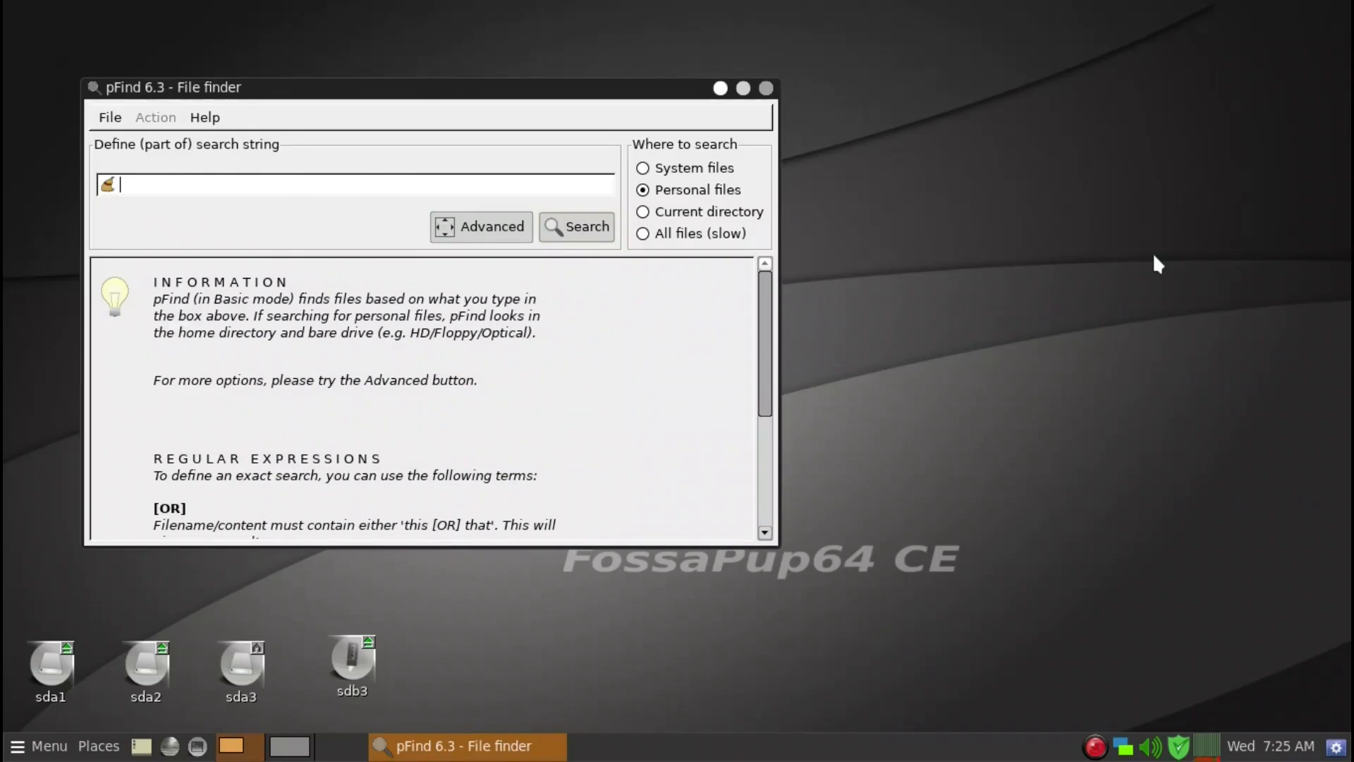
key(alt+F4)
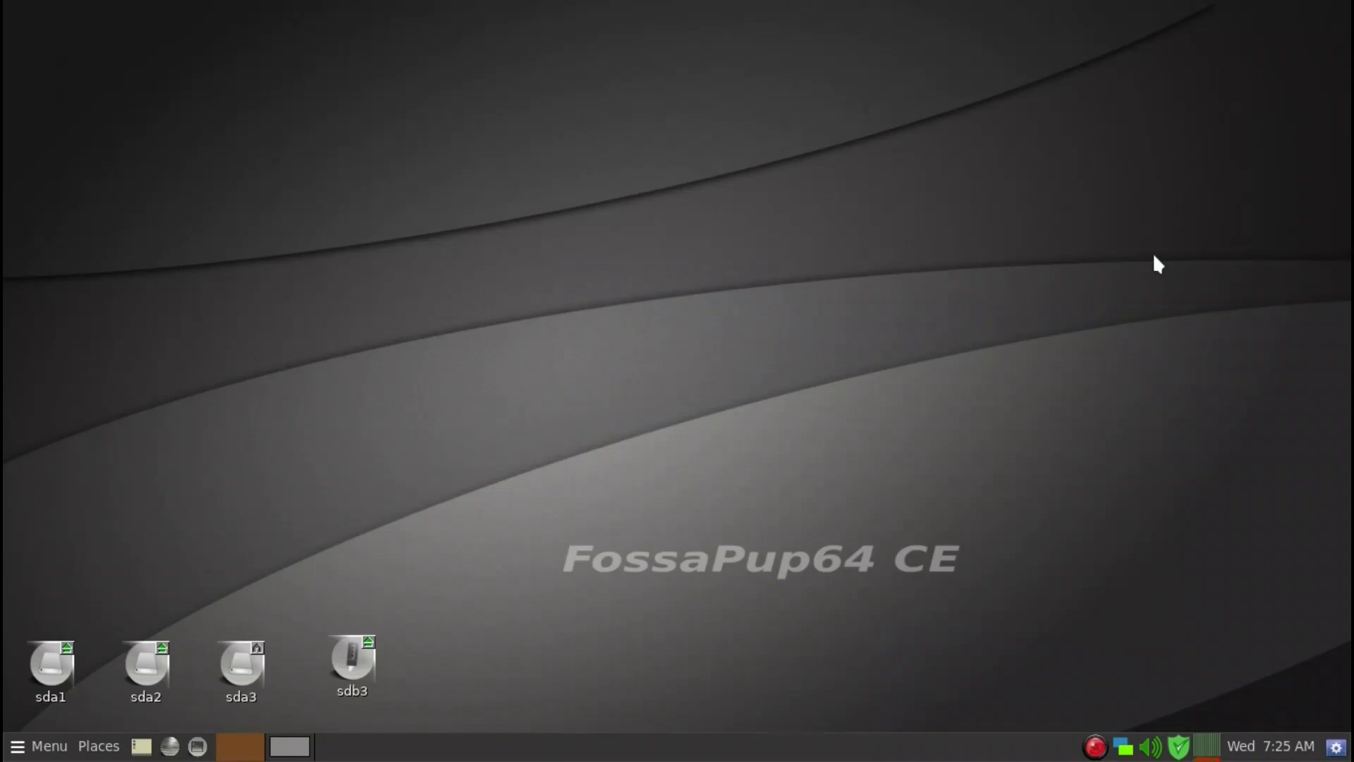
key(alt+F2)
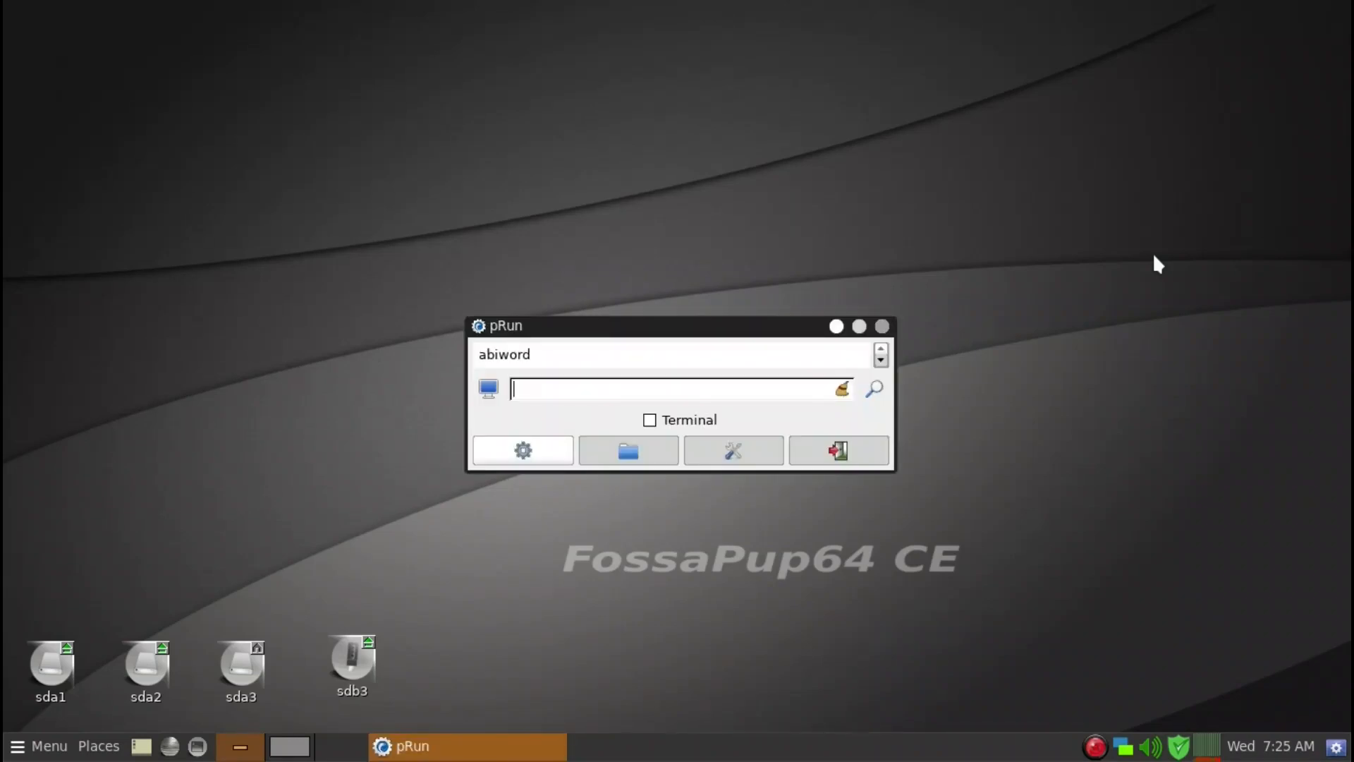
text(rox)
key(Return)
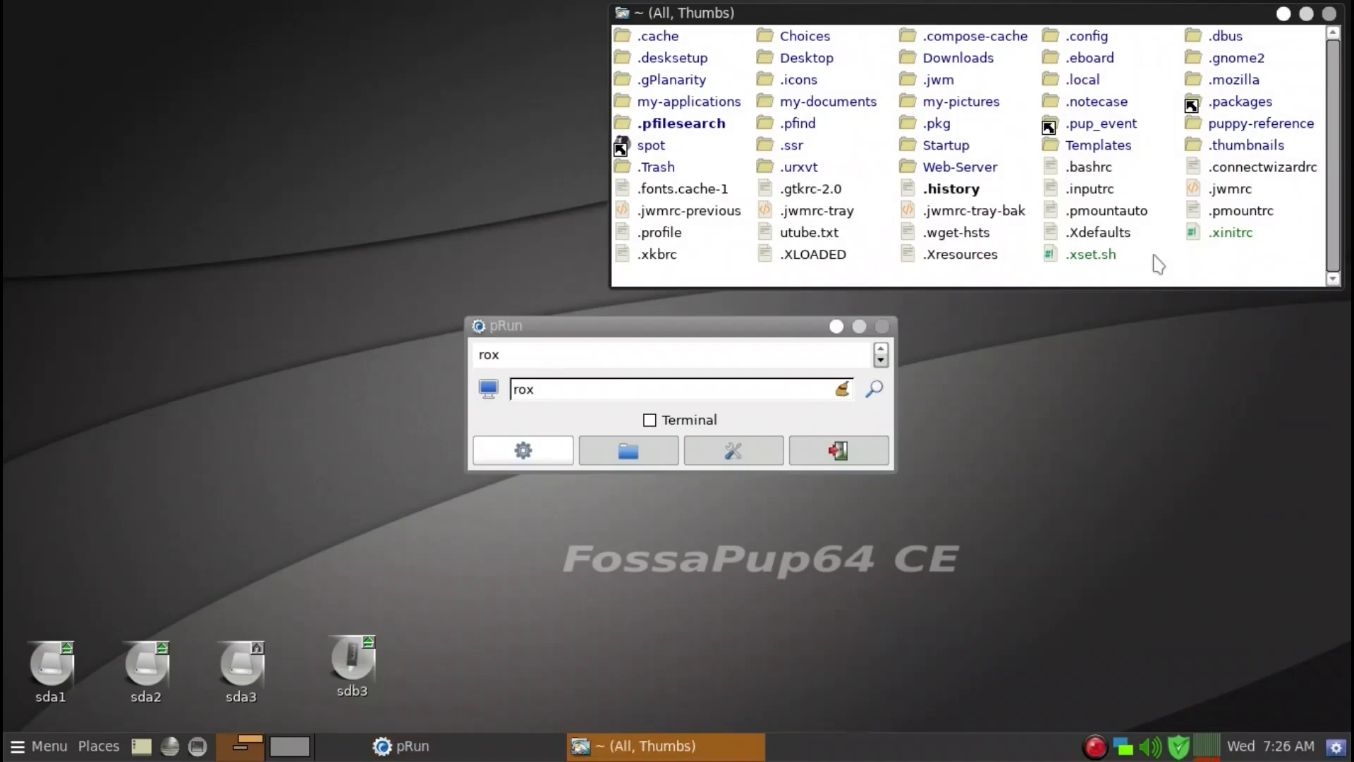
Close the home filer window and reposition the reopened filer window near the top of the screen.
right_click(1159, 264)
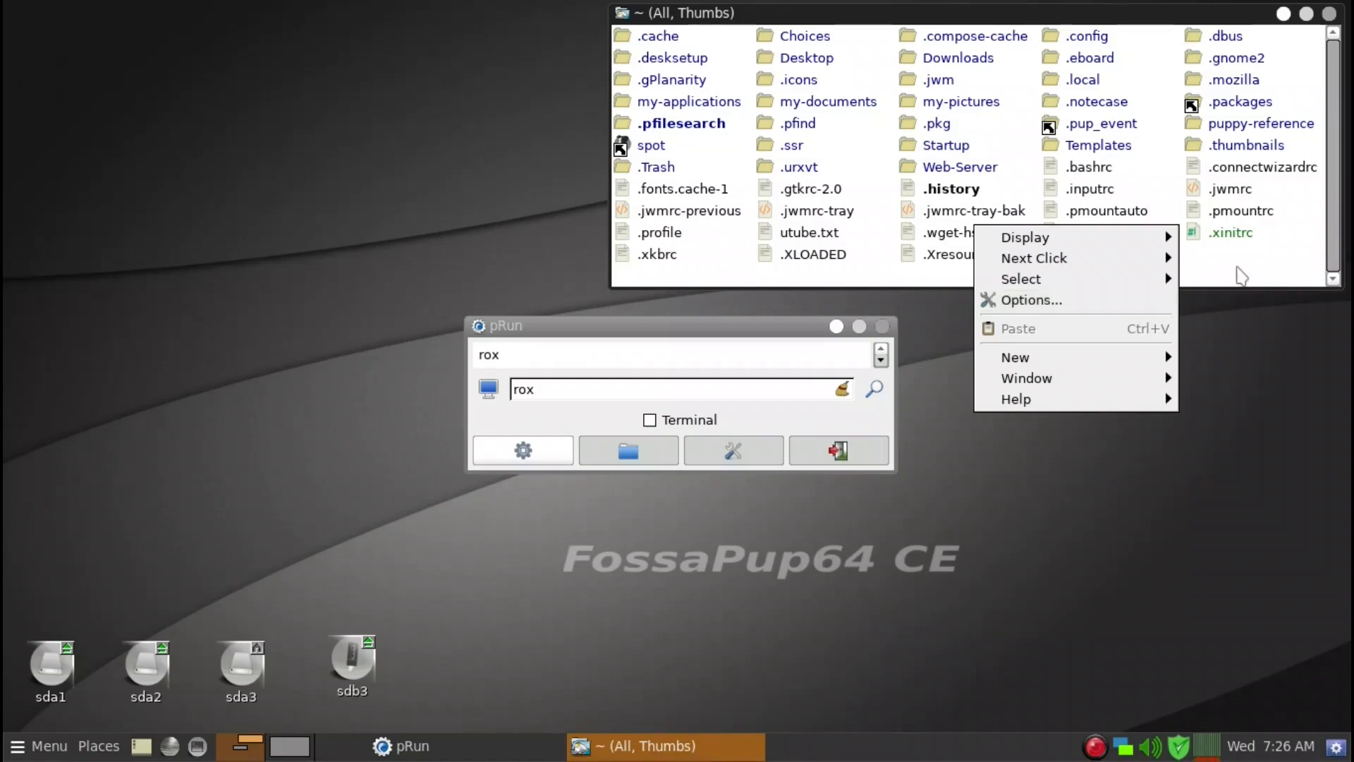
click(1241, 275)
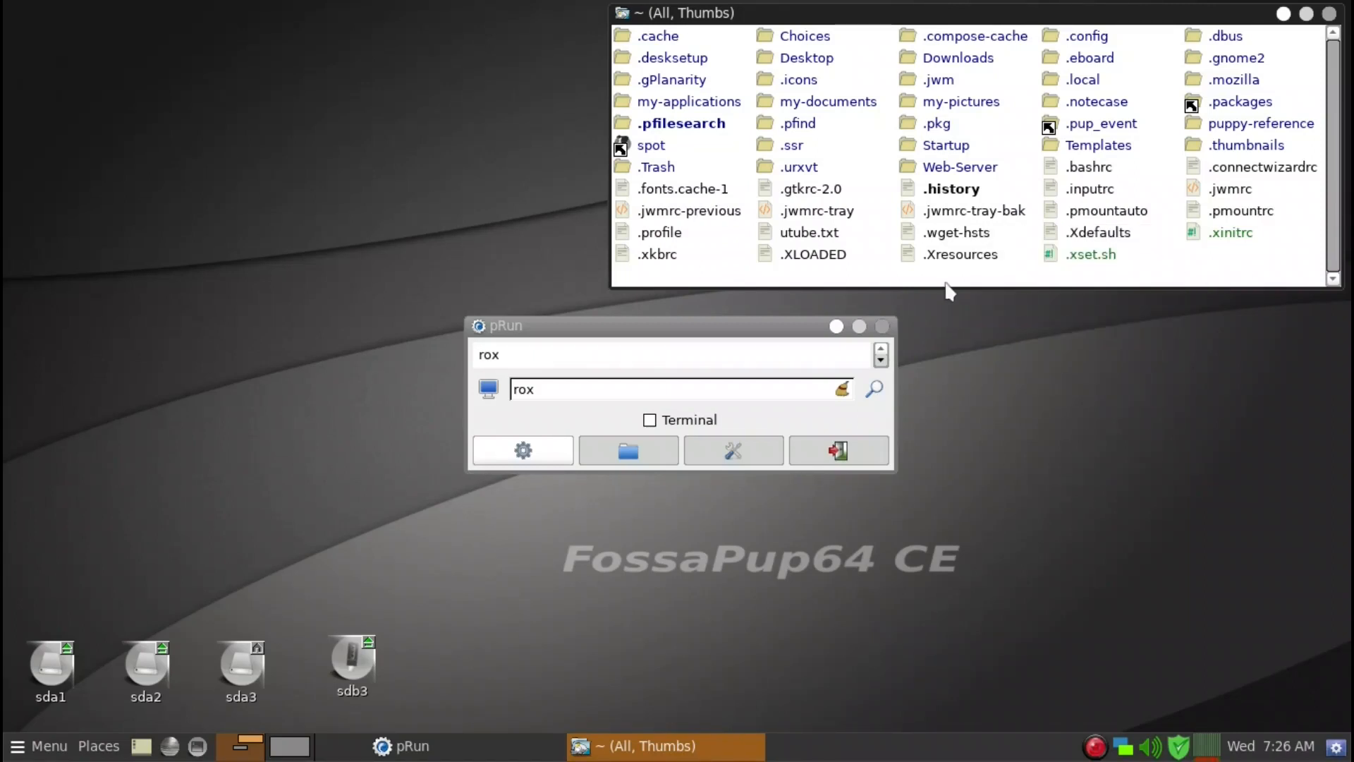
click(1330, 14)
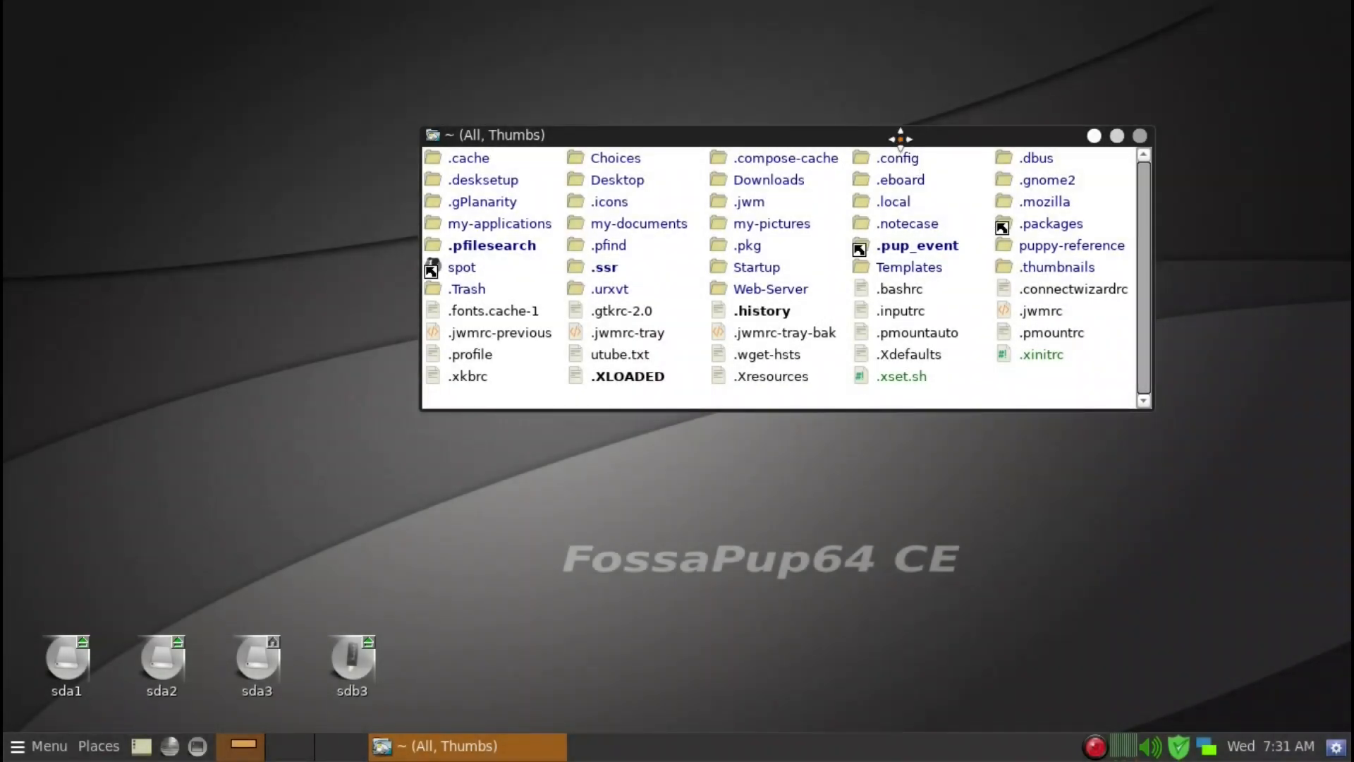
drag(900, 139, 896, 117)
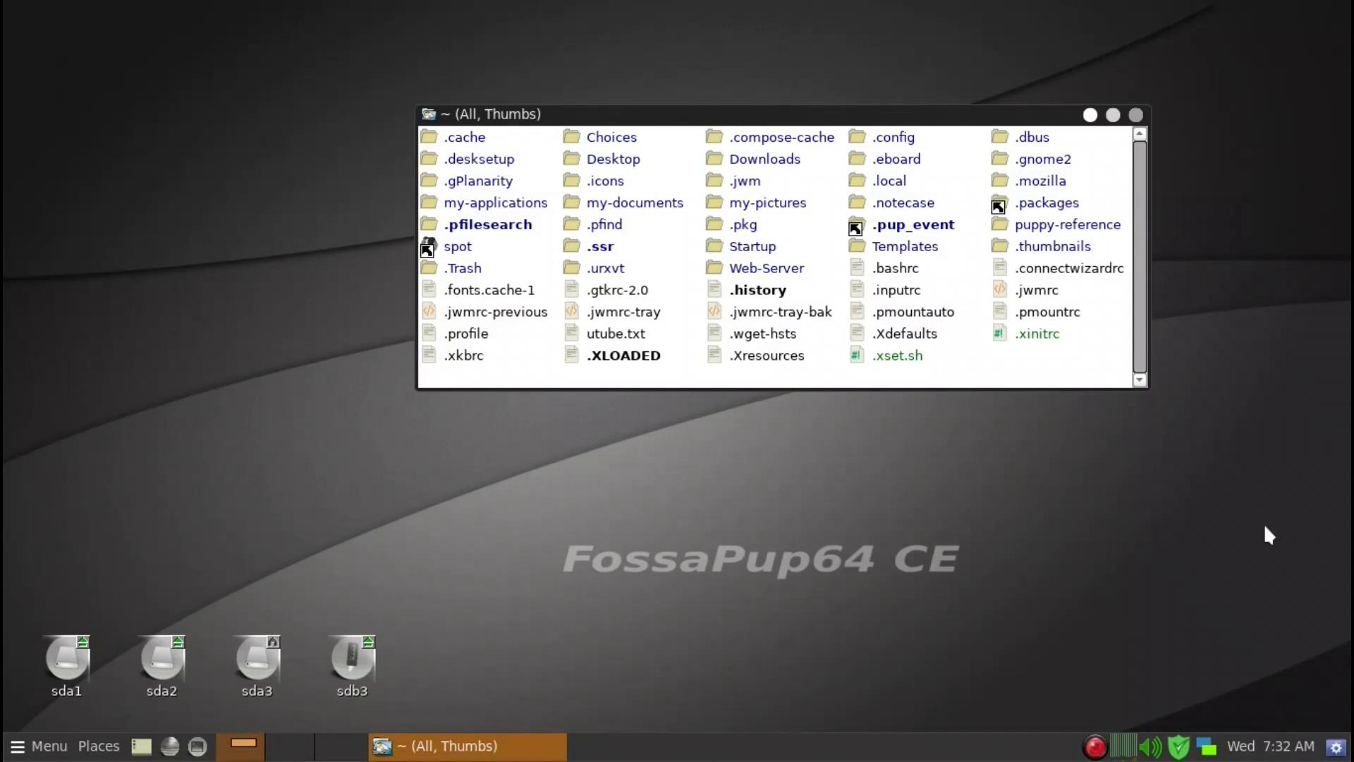
Test the new Options and Save Display Settings shortcuts, closing the Options dialog and cancelling the save dialog.
key(ctrl+o)
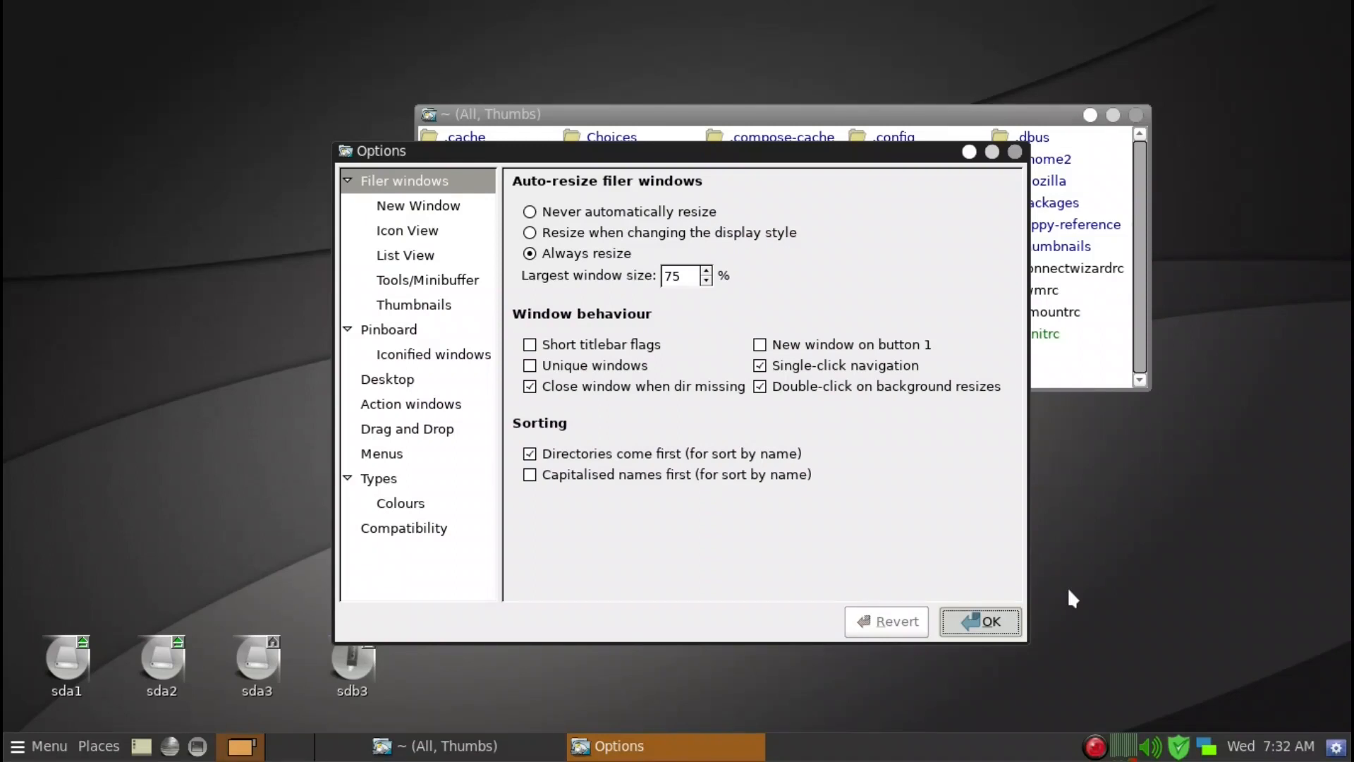
key(Return)
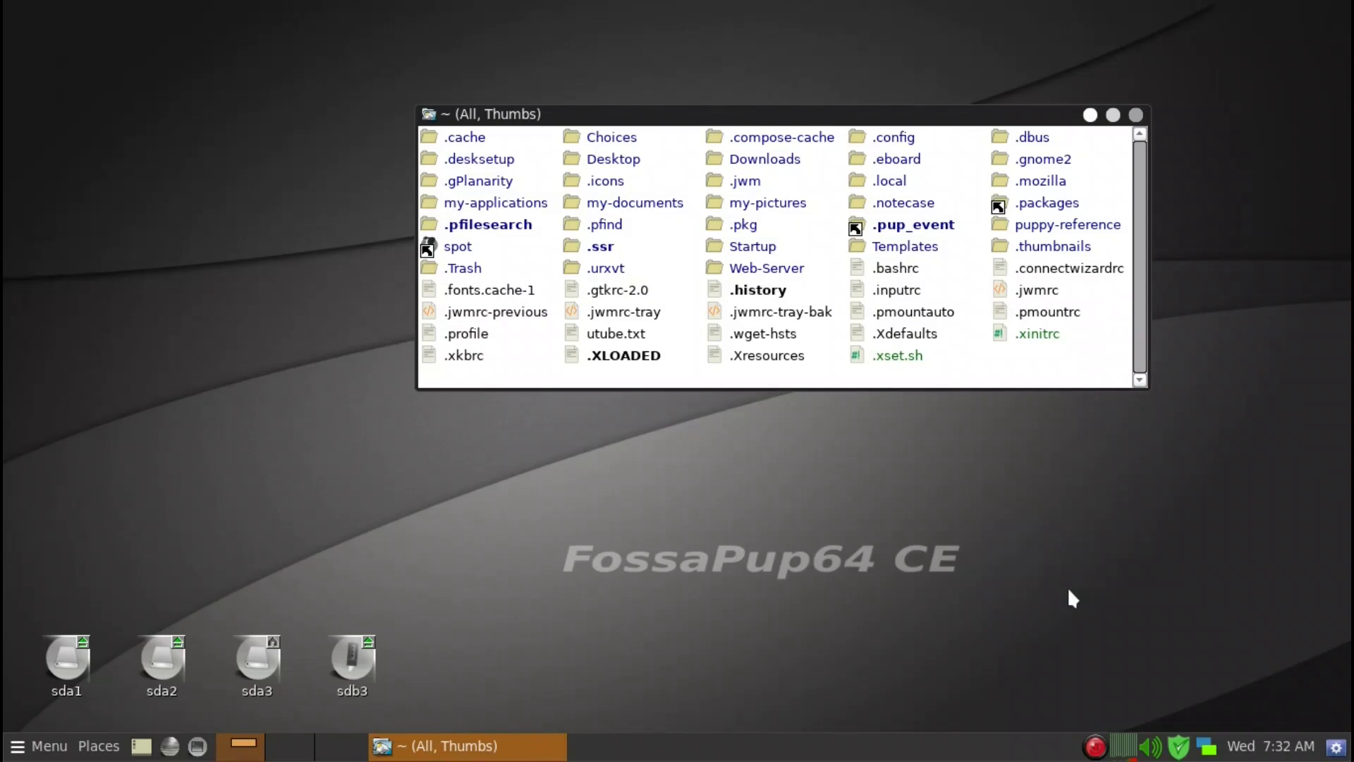
key(ctrl+s)
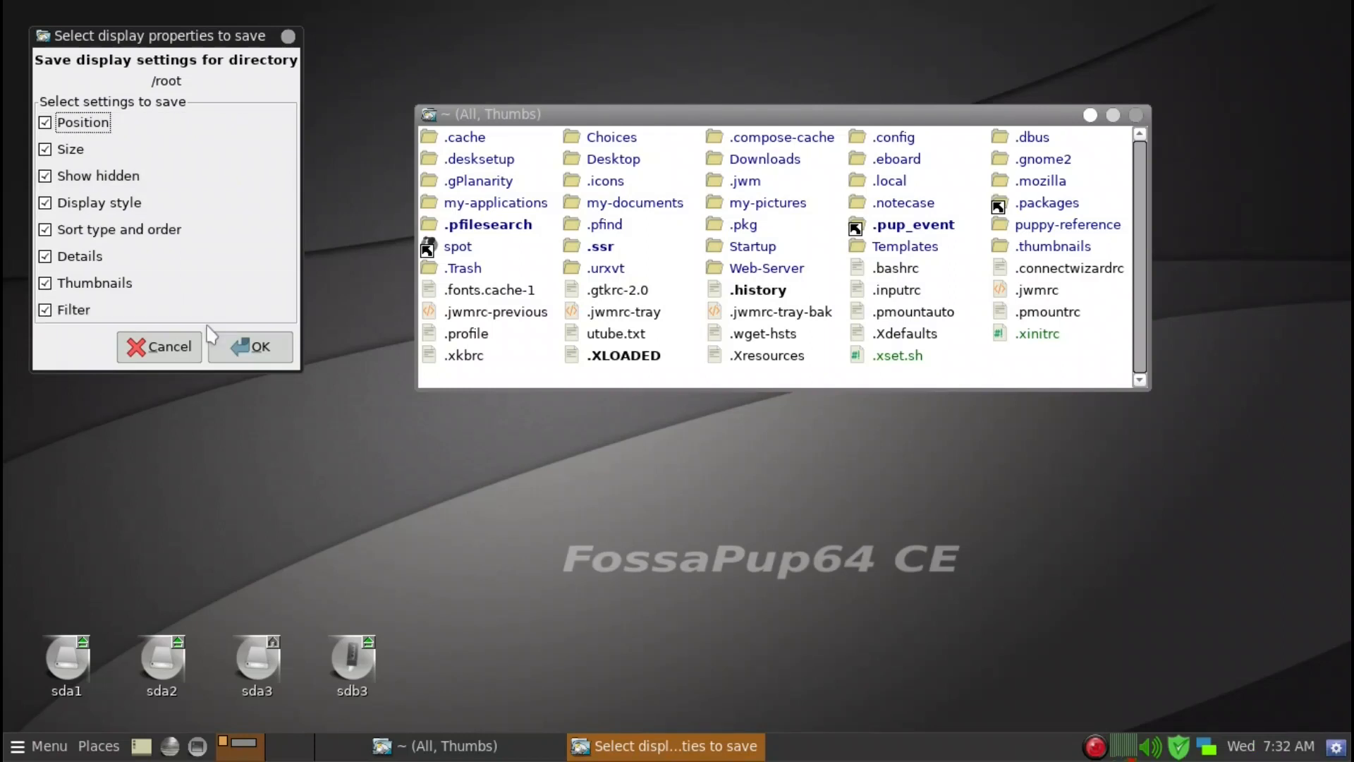
click(182, 356)
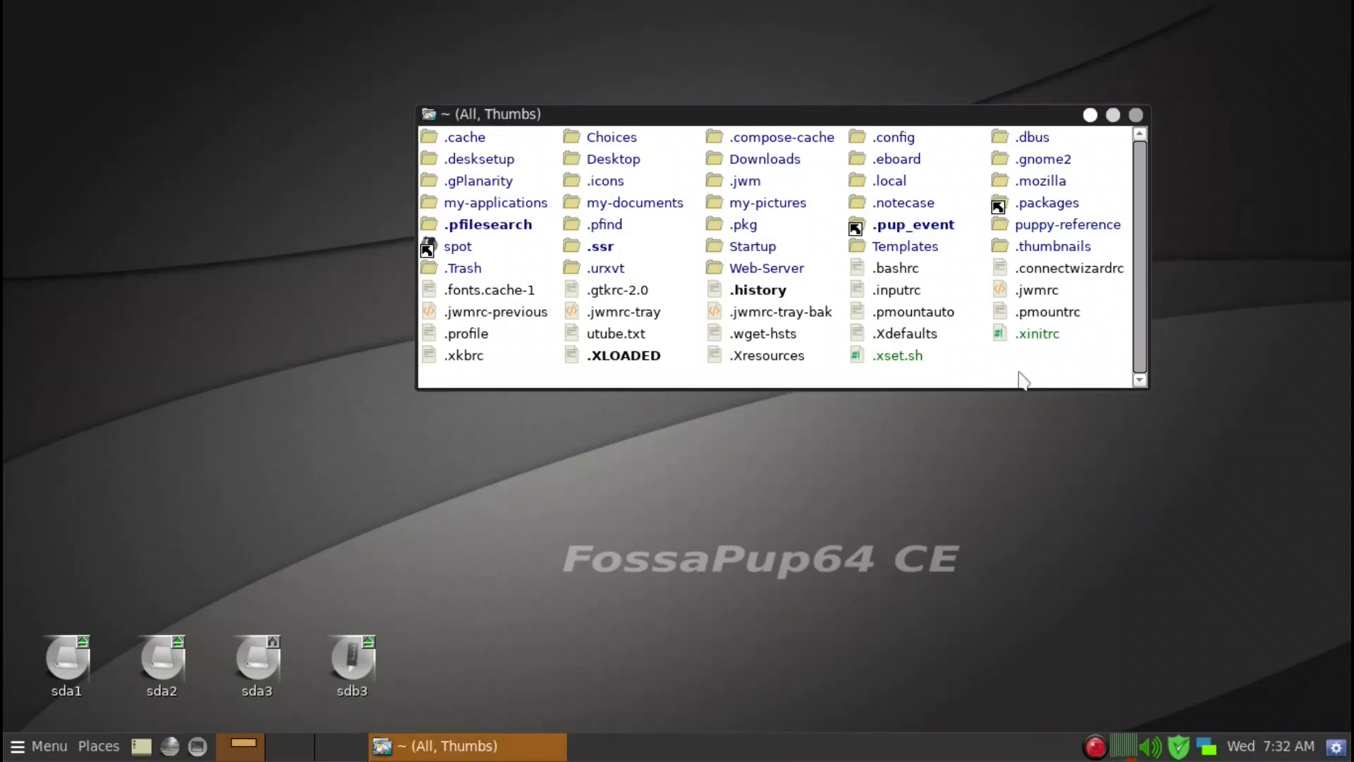
Review the shortcuts listed in the filer's Display submenu, then open a new filer window with its shortcut.
right_click(1022, 381)
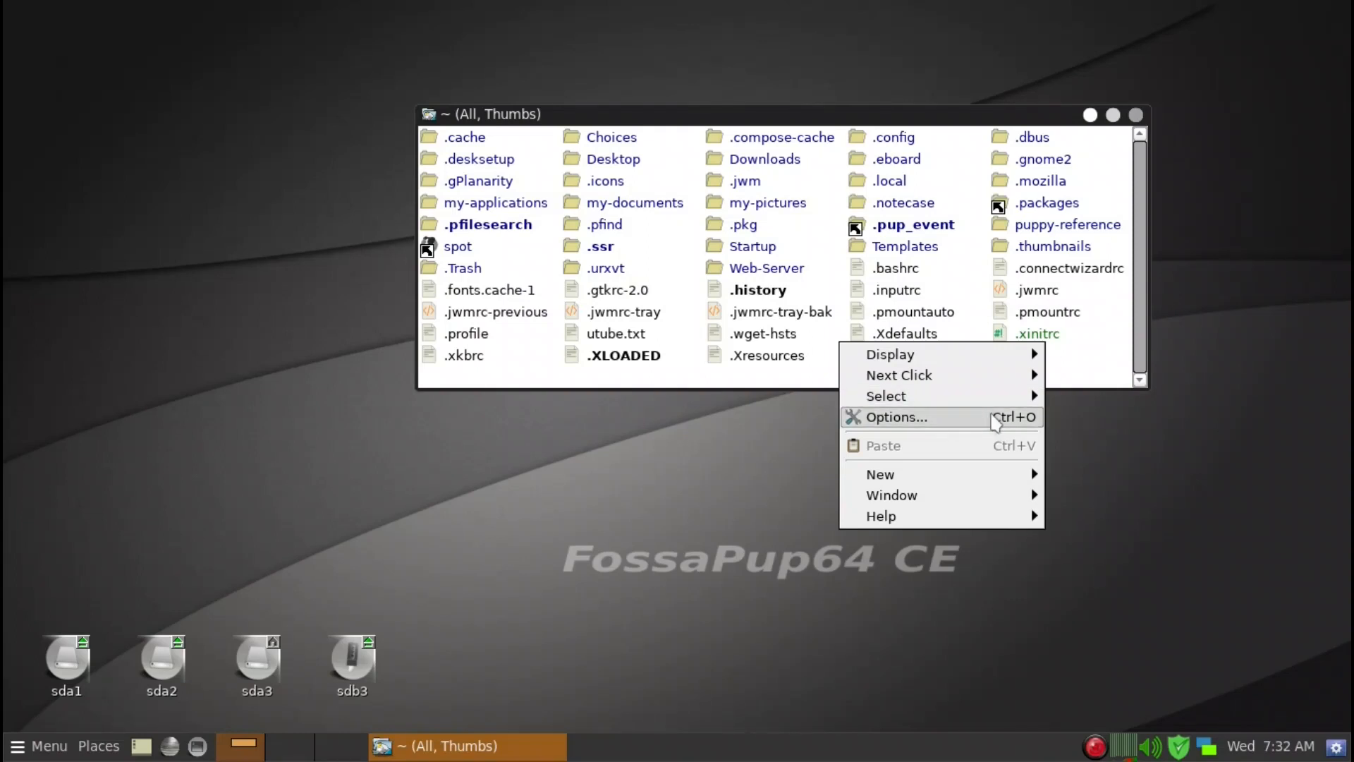
mouse_move(980, 357)
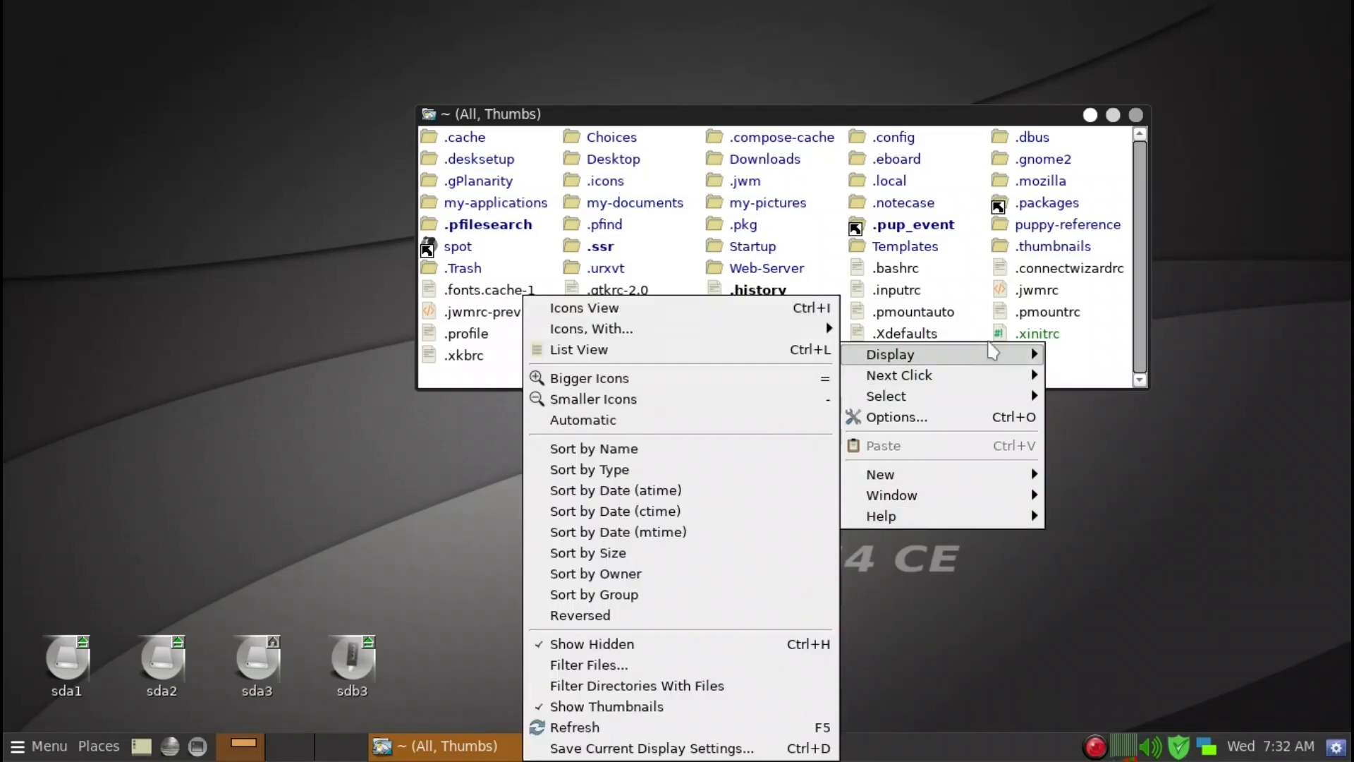
click(1098, 362)
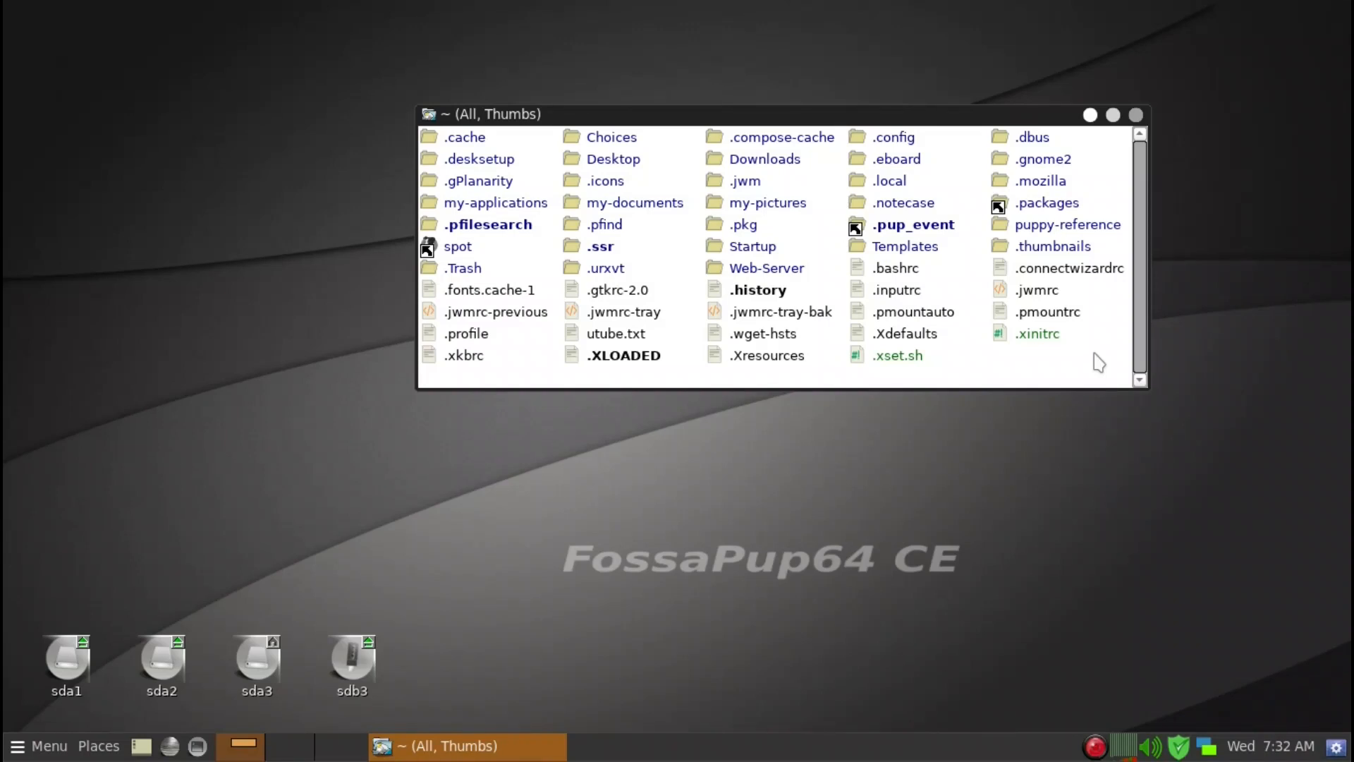
key(ctrl+n)
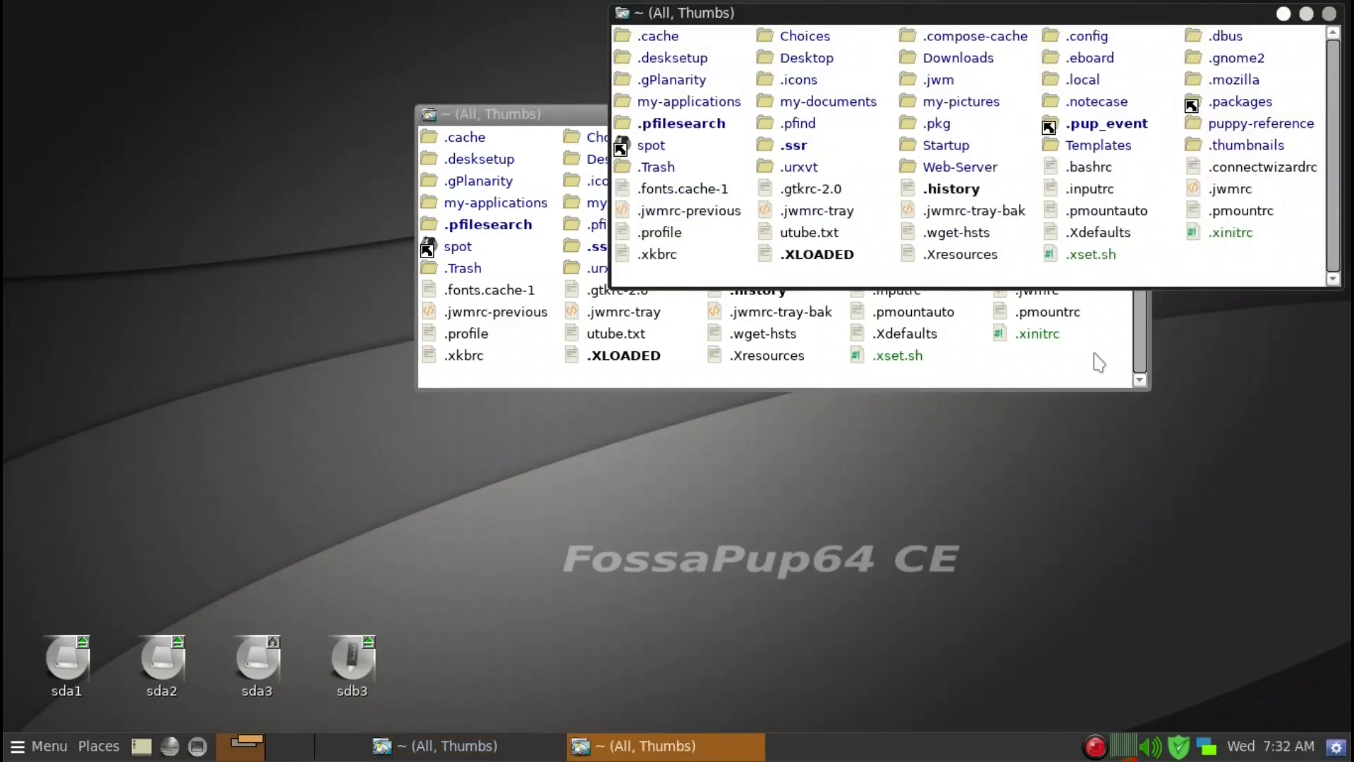
right_click(1104, 746)
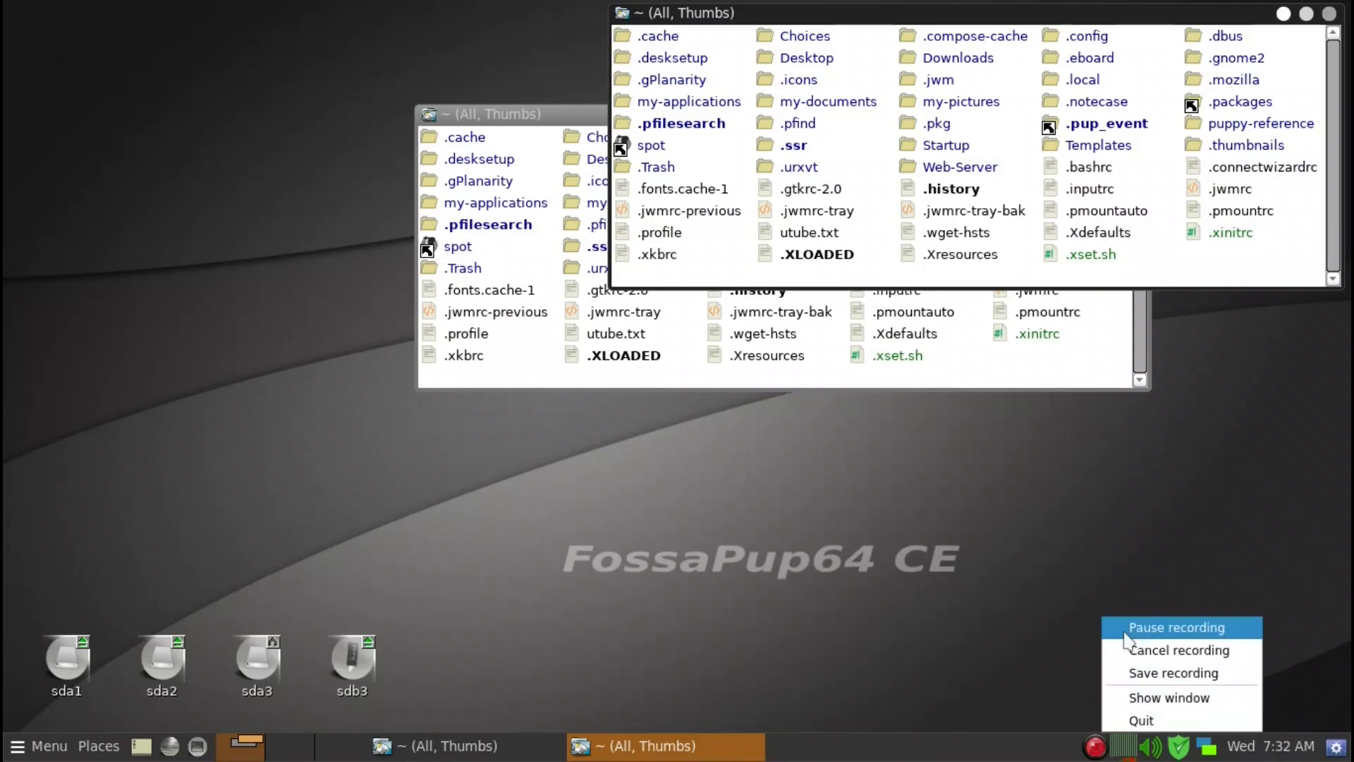